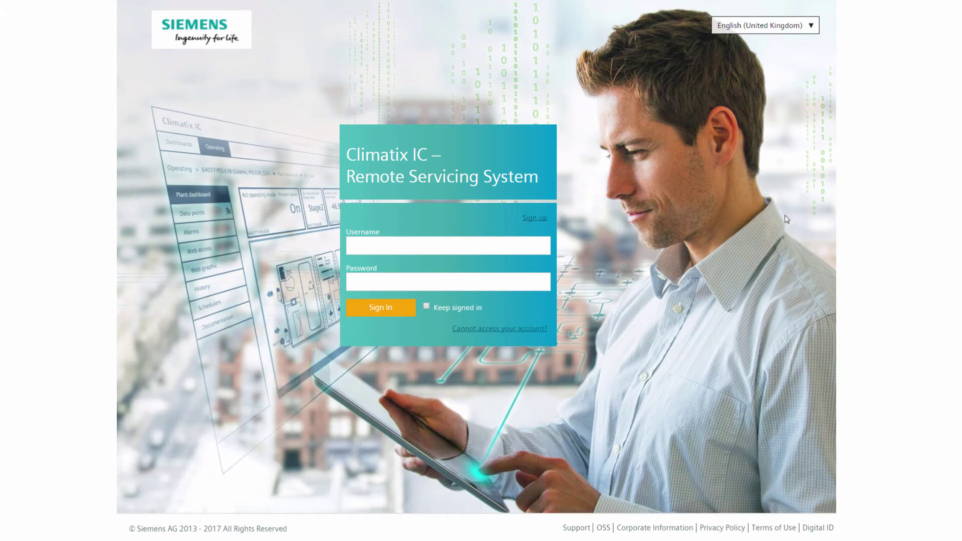
Sign in to Climatix IC with the saved user account from autofill.
{"action": "left_click", "coordinate": [522, 242]}
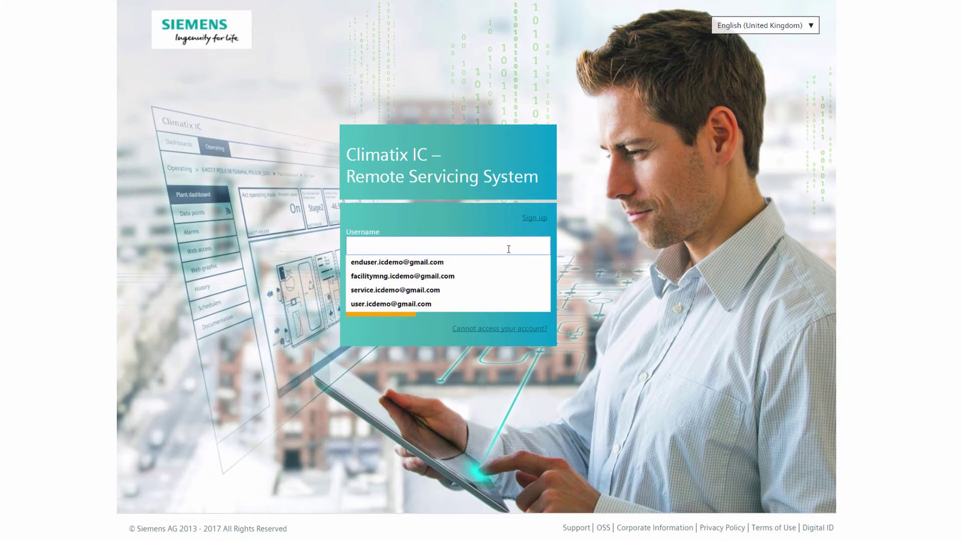
{"action": "left_click", "coordinate": [461, 304]}
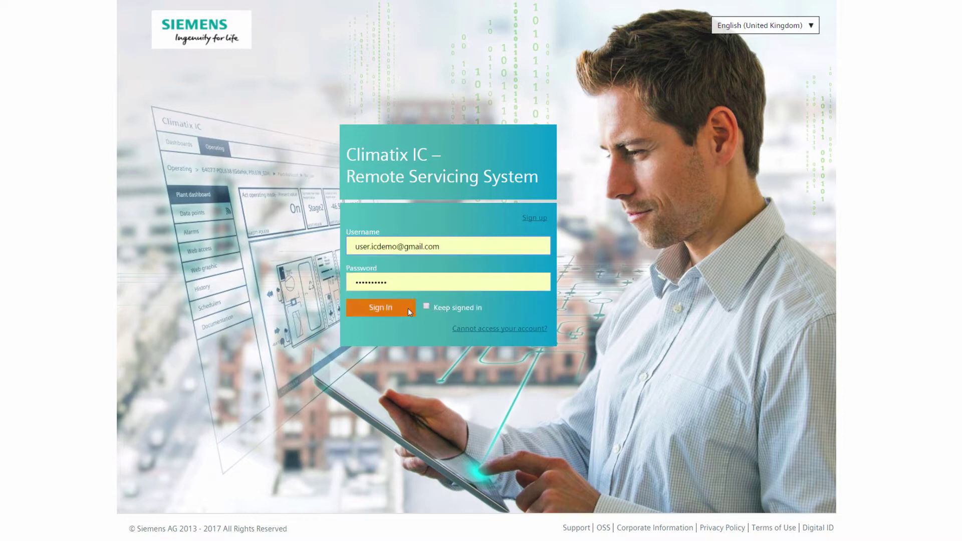
{"action": "left_click", "coordinate": [386, 308]}
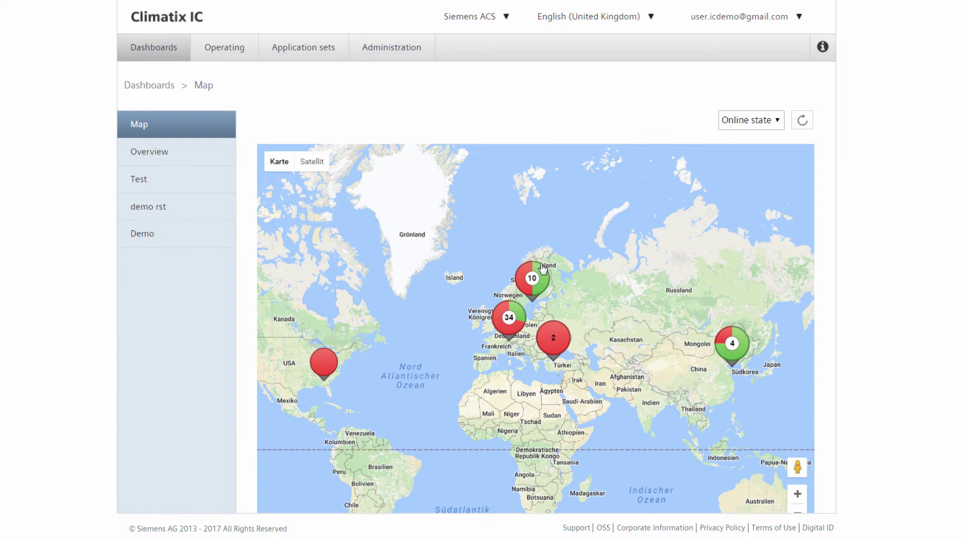
Search the Operating plant list for 2044 and open 2044-POL638 AHU Demo.
{"action": "left_click", "coordinate": [233, 48]}
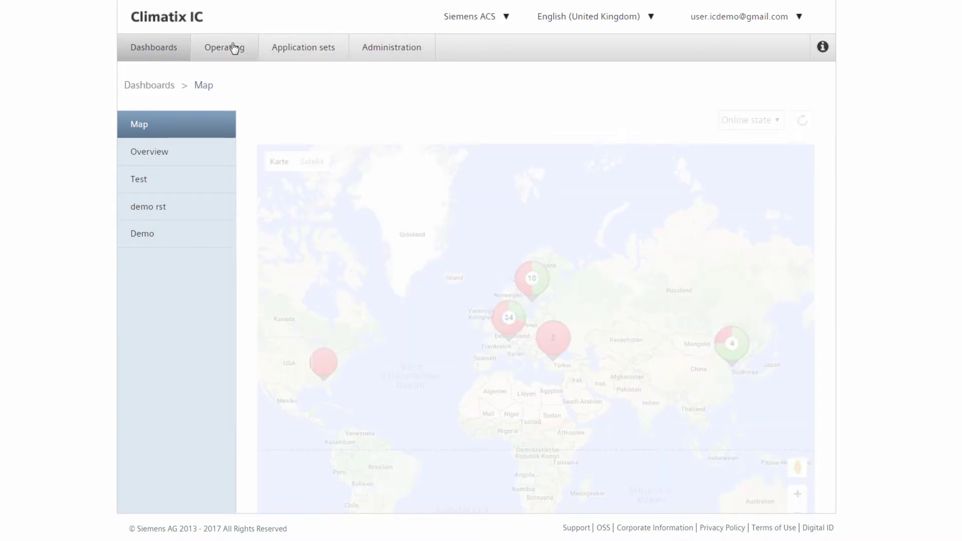
{"action": "type", "text": "2044"}
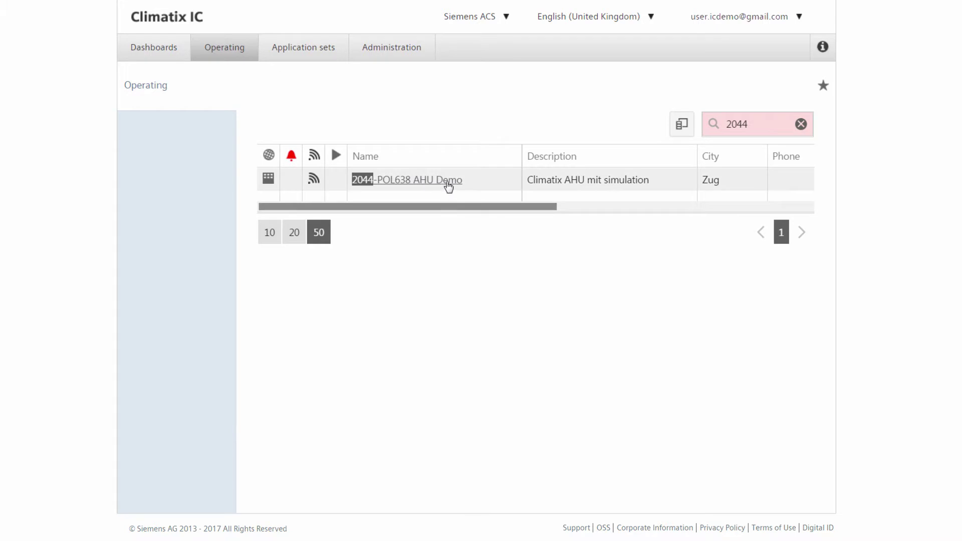
{"action": "left_click", "coordinate": [447, 184]}
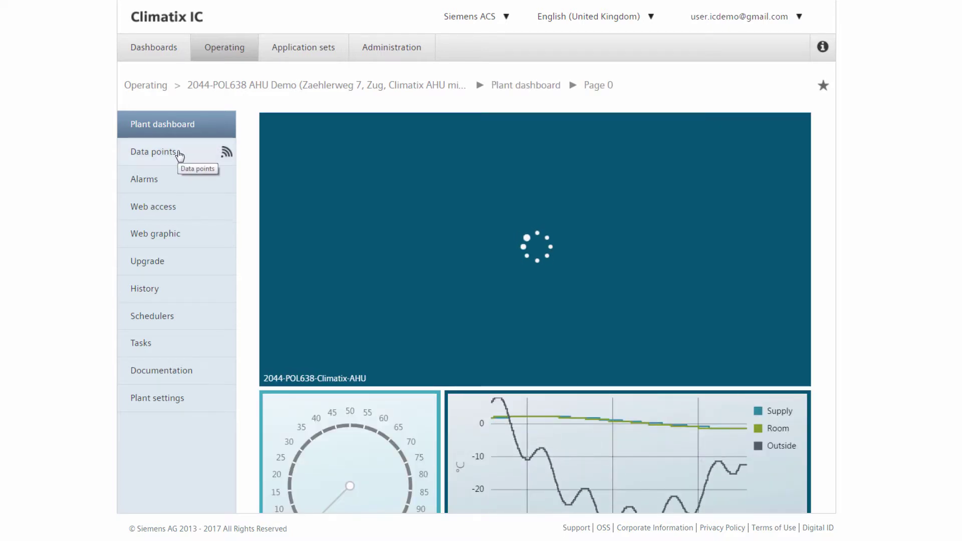
Chart the Comfort setpoint trend from the Setpoints/settings data points, then go to Alarms.
{"action": "left_click", "coordinate": [179, 155]}
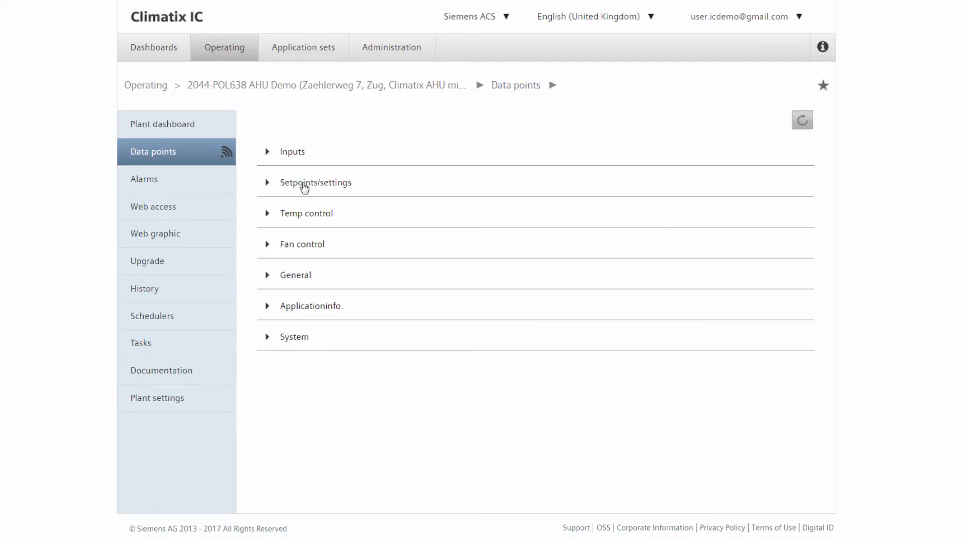
{"action": "left_click", "coordinate": [304, 186]}
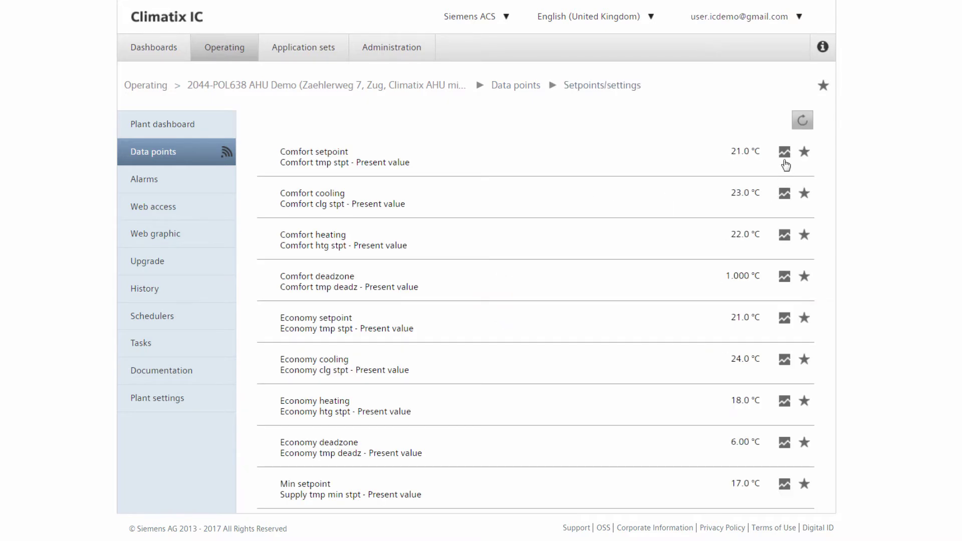
{"action": "left_click", "coordinate": [784, 154]}
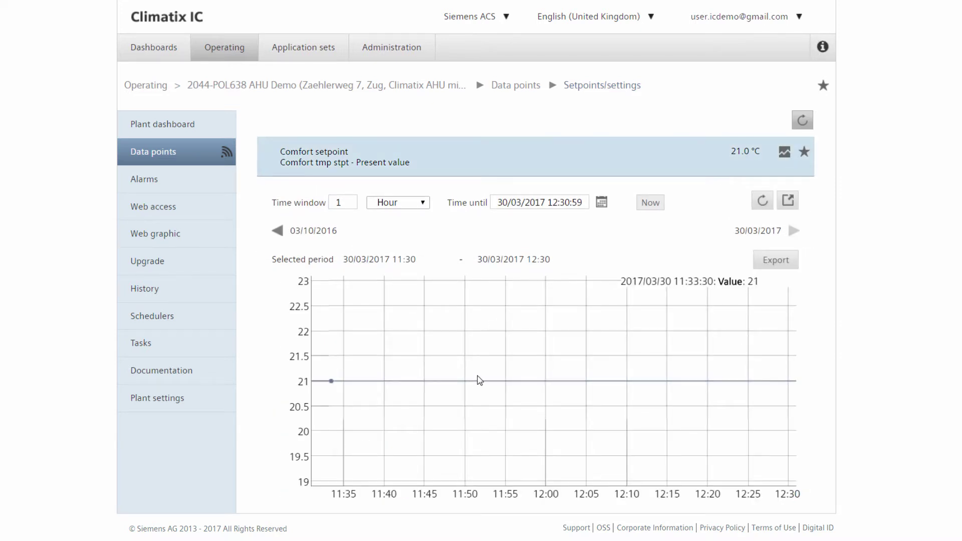
{"action": "left_click", "coordinate": [210, 181]}
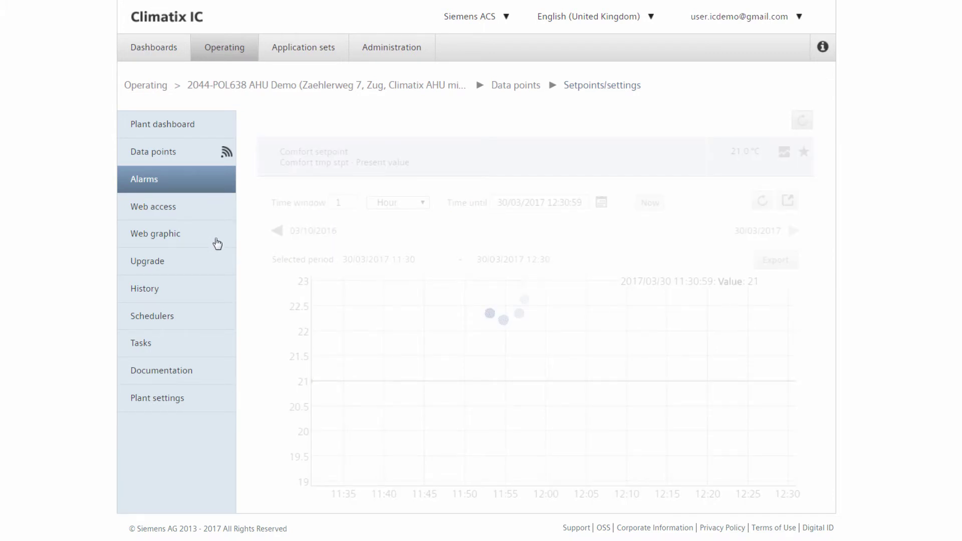
Browse the plant's upgrade application set files, then show the Administration plants list.
{"action": "left_click", "coordinate": [192, 266]}
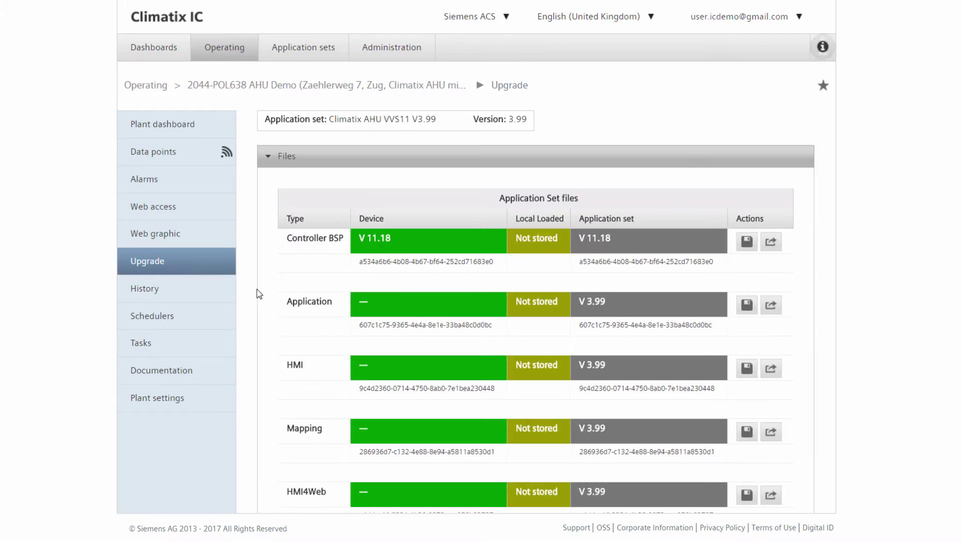
{"action": "scroll", "coordinate": [351, 347], "scroll_direction": "down", "scroll_amount": 2}
{"action": "scroll", "coordinate": [352, 348], "scroll_direction": "up", "scroll_amount": 1}
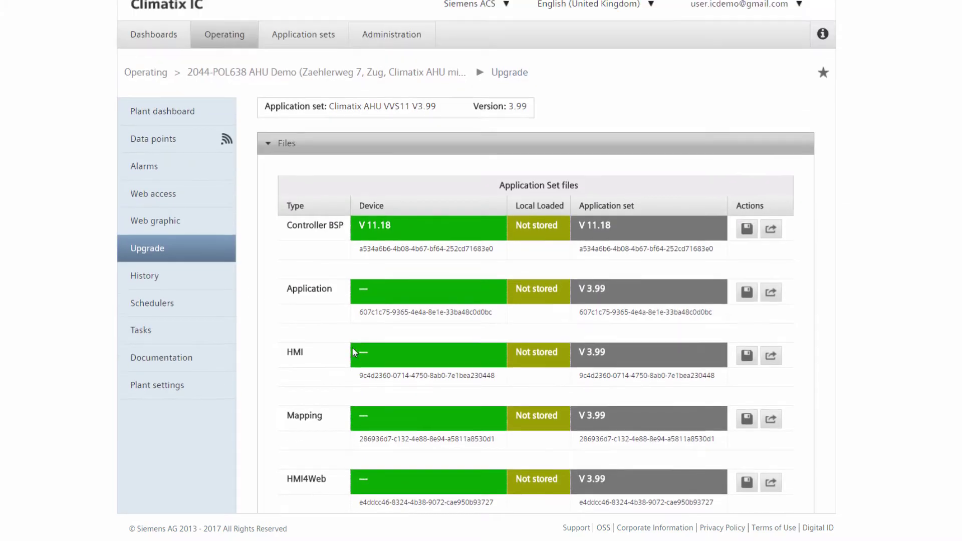
{"action": "scroll", "coordinate": [351, 346], "scroll_direction": "up", "scroll_amount": 1}
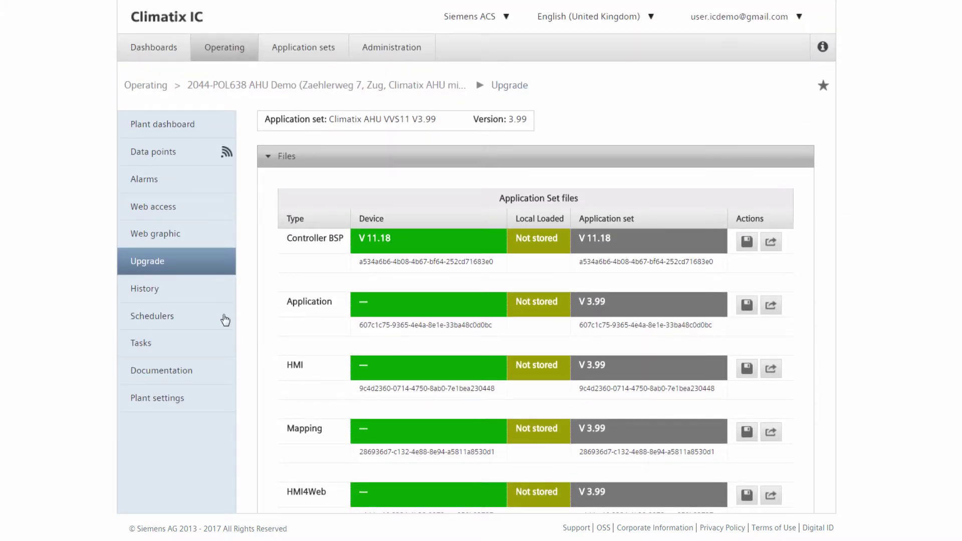
{"action": "left_click", "coordinate": [395, 54]}
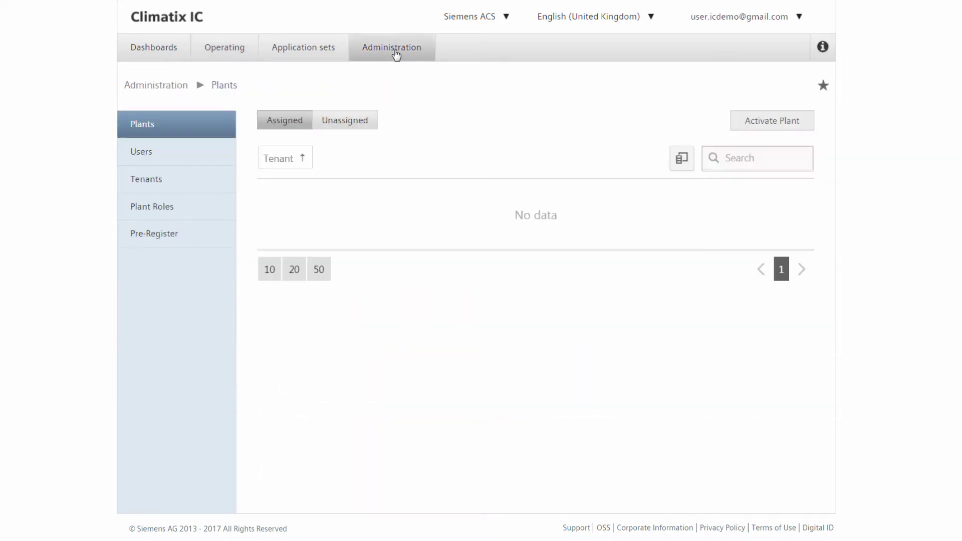
Start a new user under Users and expand its four unticked roles.
{"action": "left_click", "coordinate": [178, 159]}
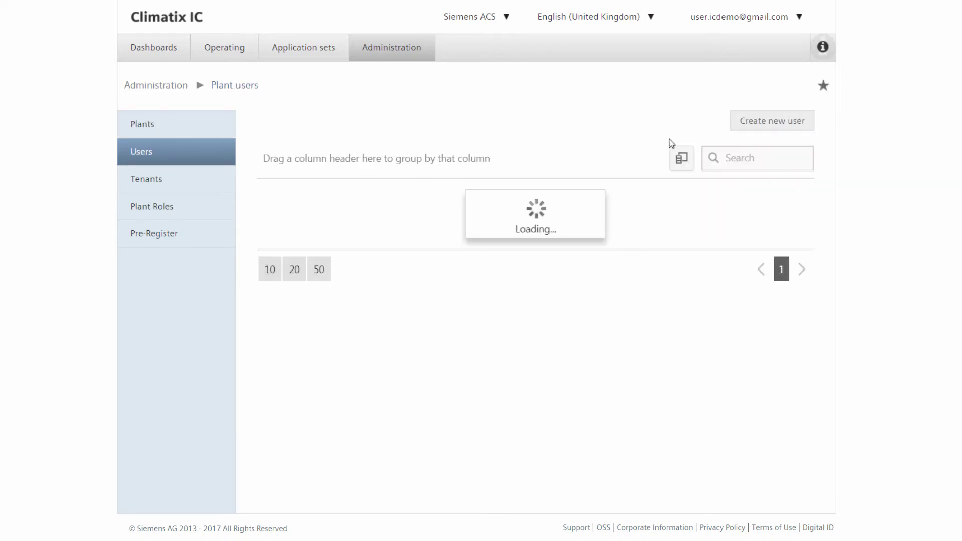
{"action": "left_click", "coordinate": [765, 126]}
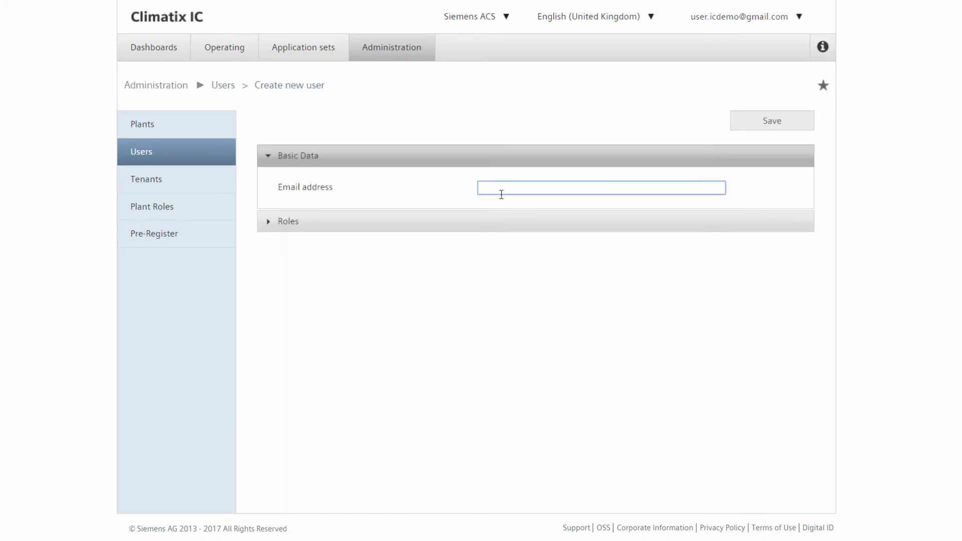
{"action": "left_click", "coordinate": [278, 222]}
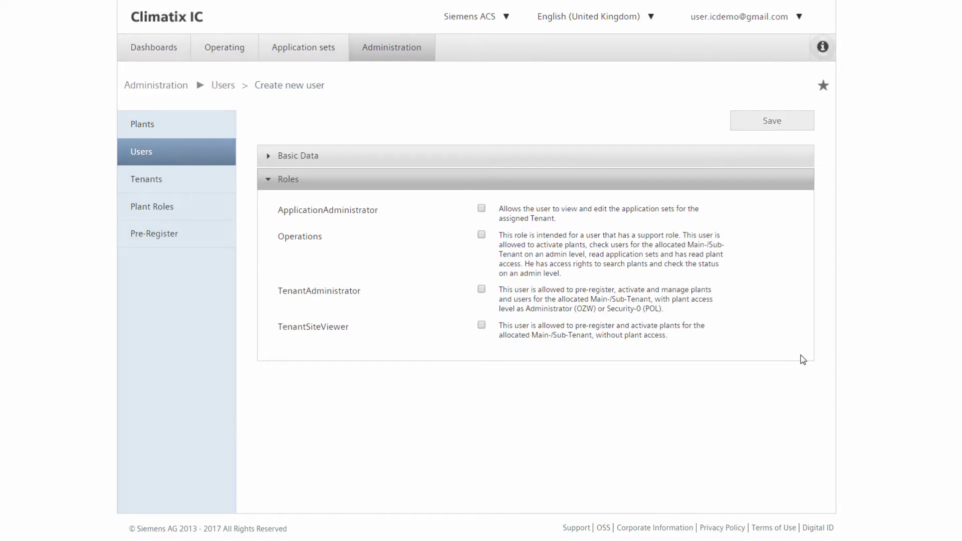
{"action": "left_click", "coordinate": [771, 17]}
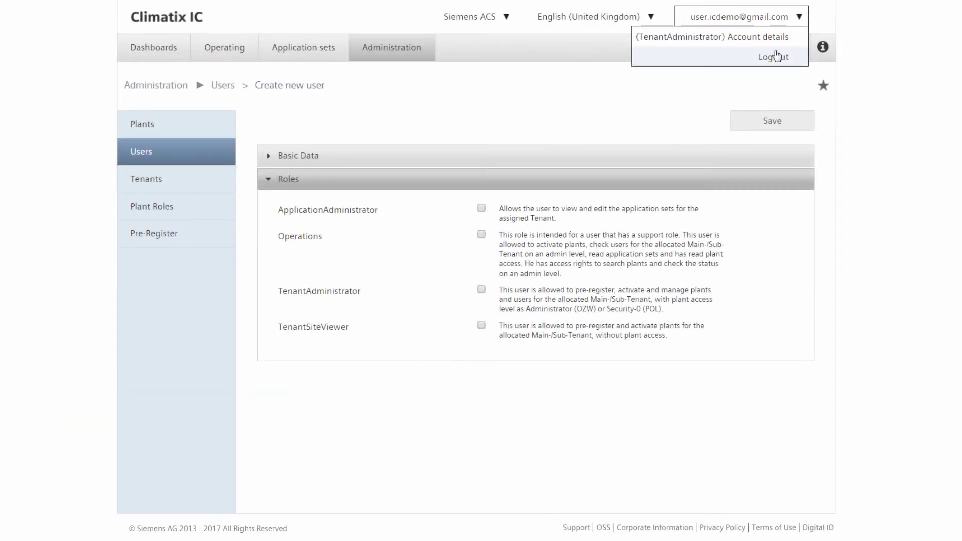
Log out and sign back in with the saved service technician account.
{"action": "left_click", "coordinate": [775, 56]}
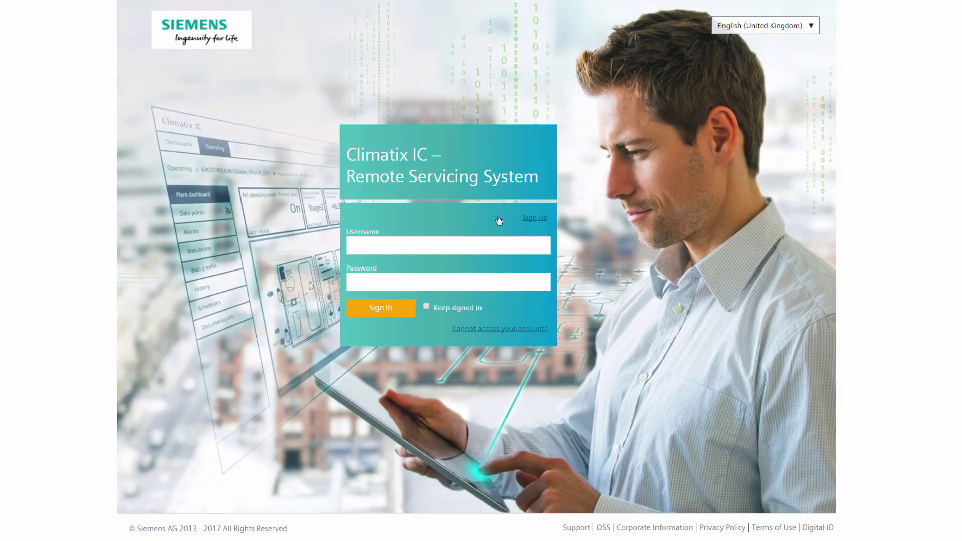
{"action": "left_click", "coordinate": [487, 242]}
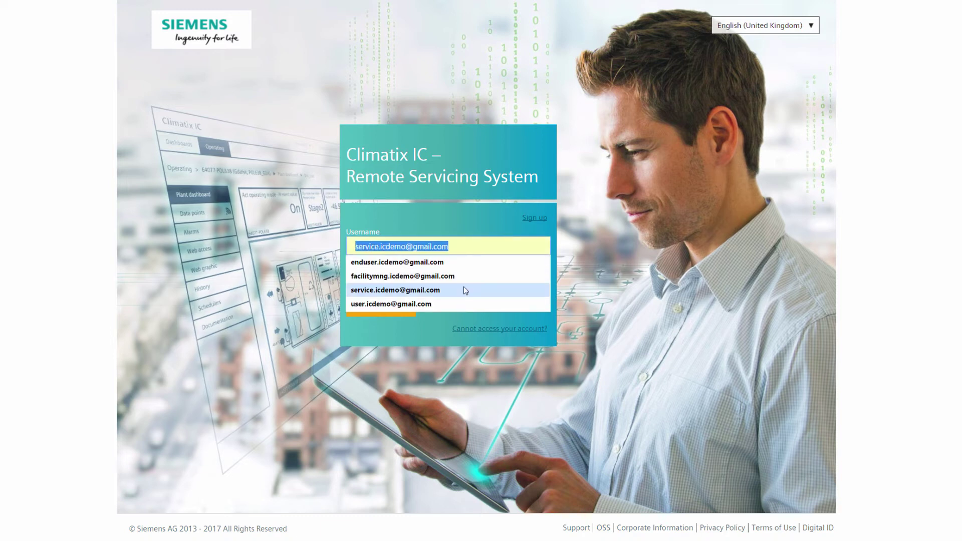
{"action": "left_click", "coordinate": [462, 287]}
{"action": "left_click", "coordinate": [394, 306]}
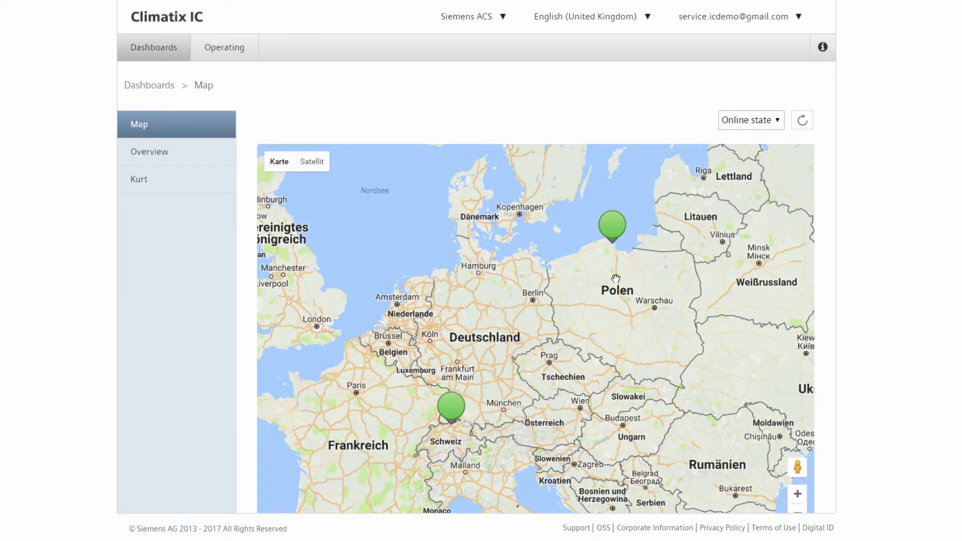
Zoom to the northern Poland plant and open StdAHU_320_GDA's Dsh_Service dashboard.
{"action": "left_click", "coordinate": [611, 226]}
{"action": "left_click", "coordinate": [526, 230]}
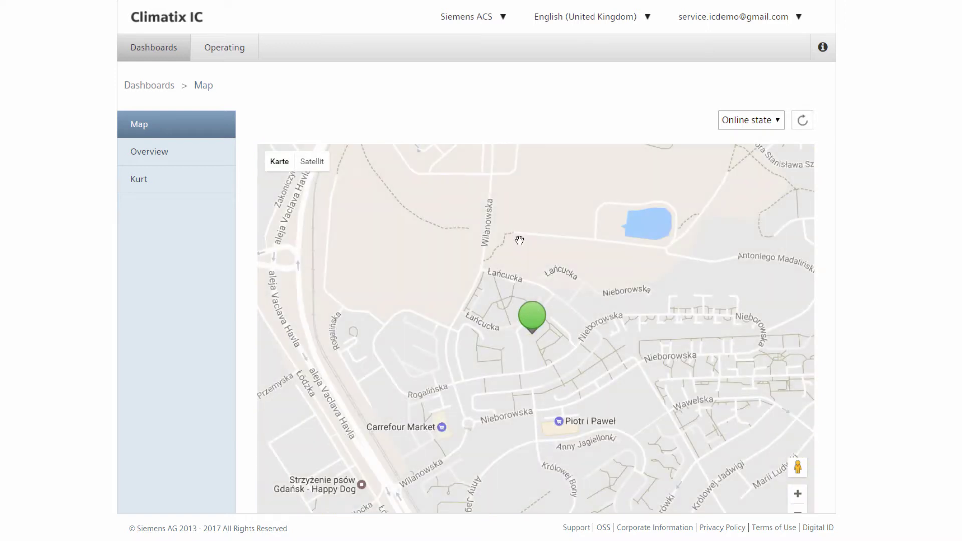
{"action": "left_click", "coordinate": [532, 321]}
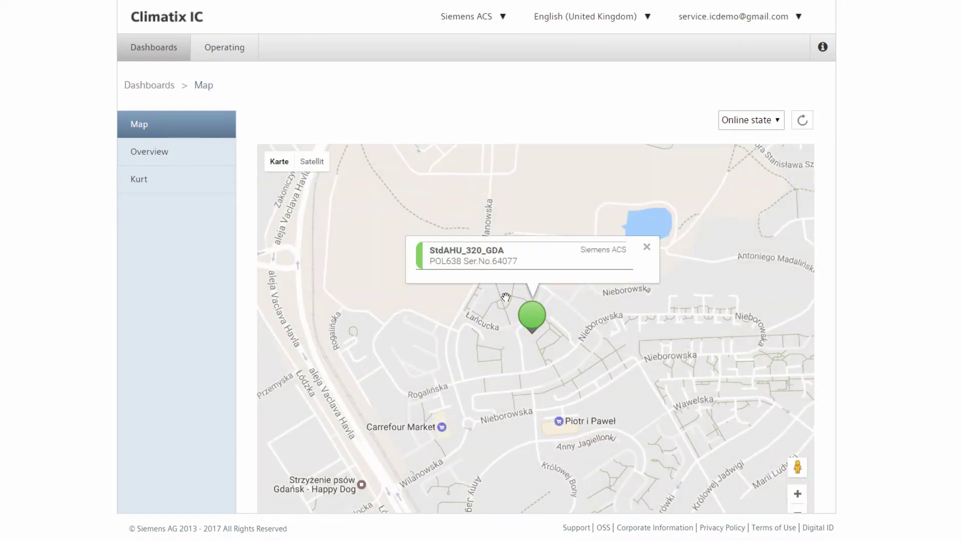
{"action": "left_click", "coordinate": [471, 262]}
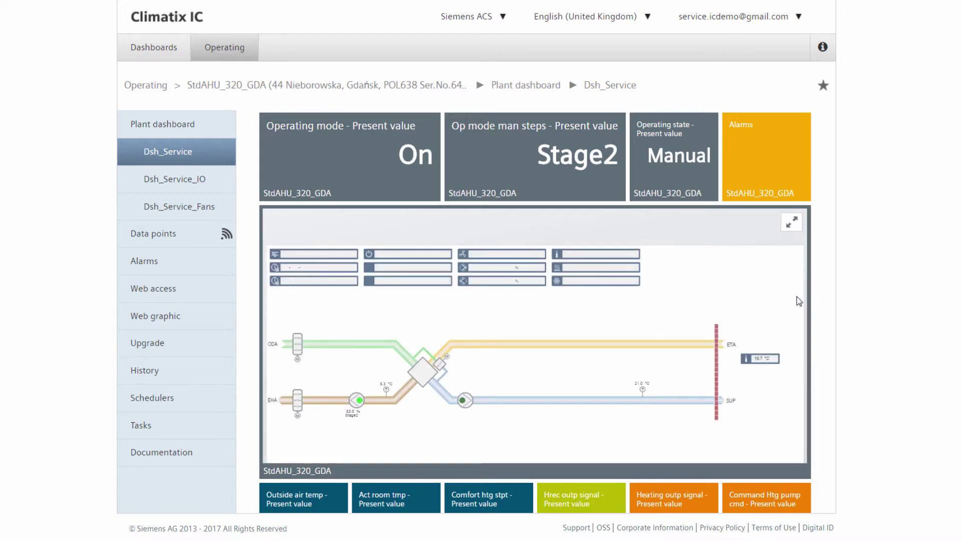
Open the Dsh_Service_IO dashboard and read values from its temperature and trend charts.
{"action": "scroll", "coordinate": [796, 296], "scroll_direction": "down", "scroll_amount": 2}
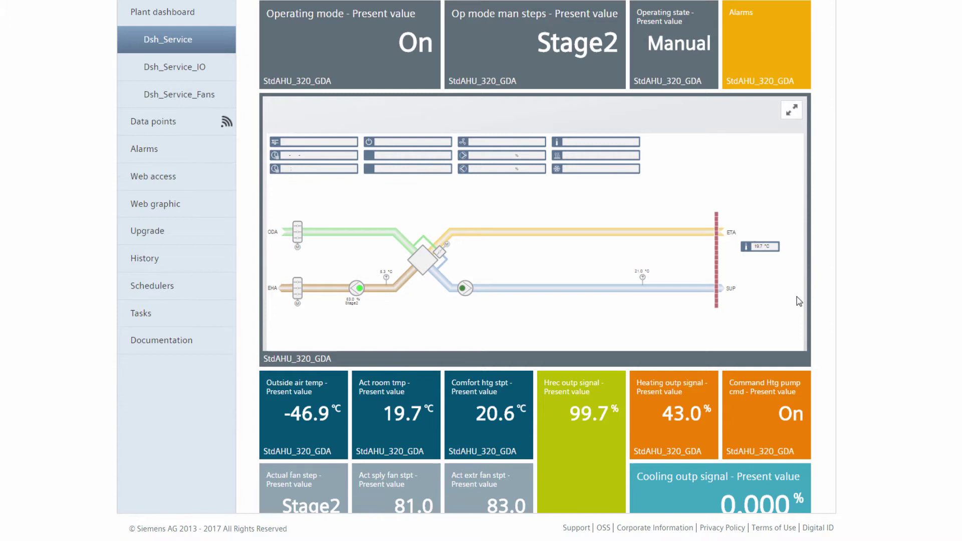
{"action": "scroll", "coordinate": [797, 299], "scroll_direction": "down", "scroll_amount": 1}
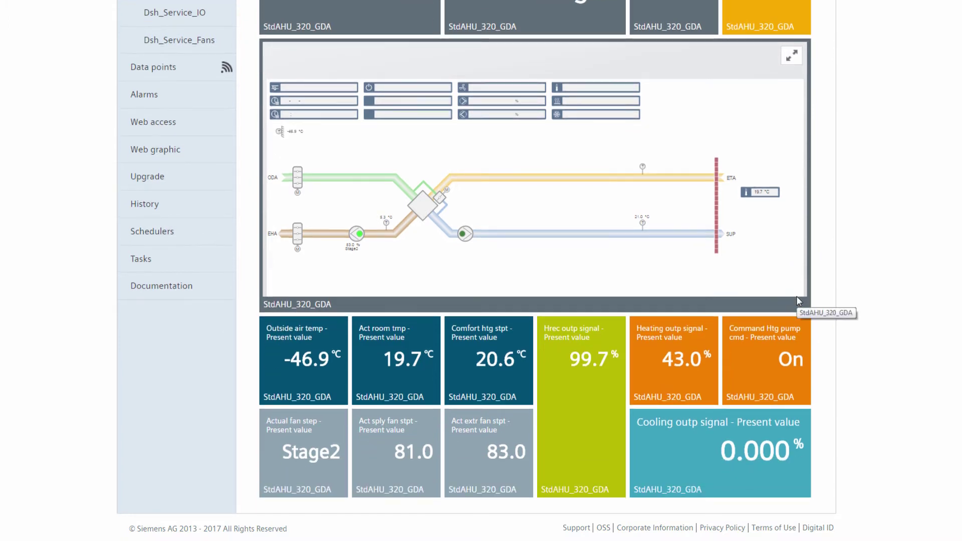
{"action": "scroll", "coordinate": [797, 297], "scroll_direction": "up", "scroll_amount": 2}
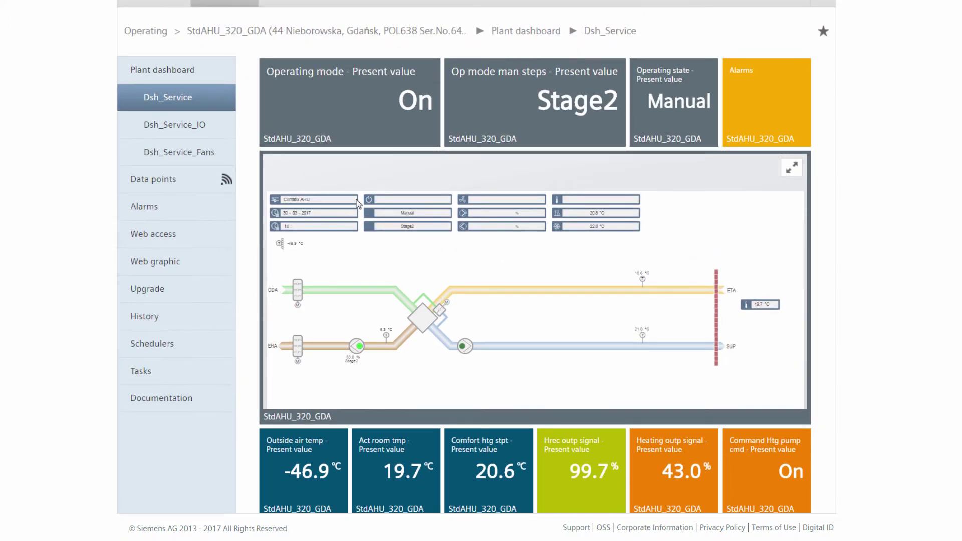
{"action": "left_click", "coordinate": [176, 129]}
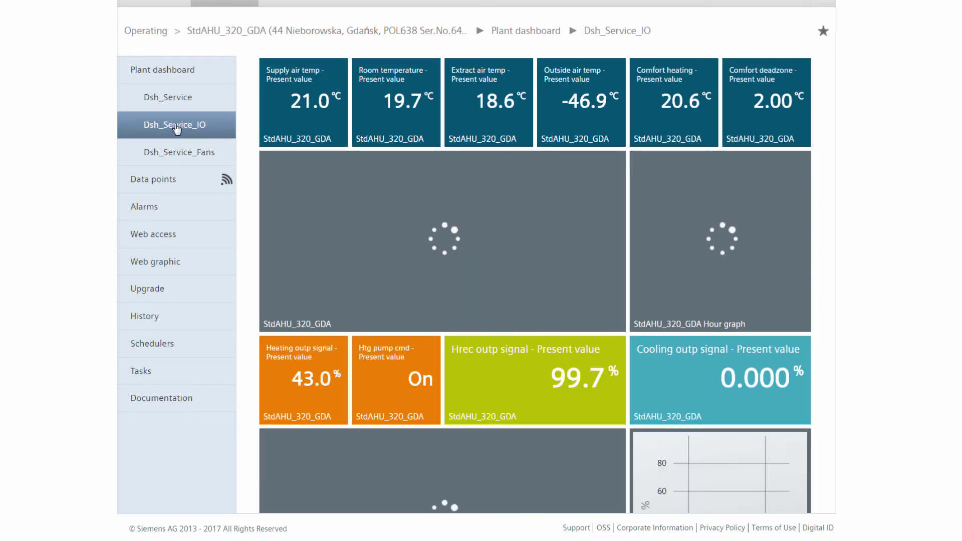
{"action": "mouse_move", "coordinate": [373, 173]}
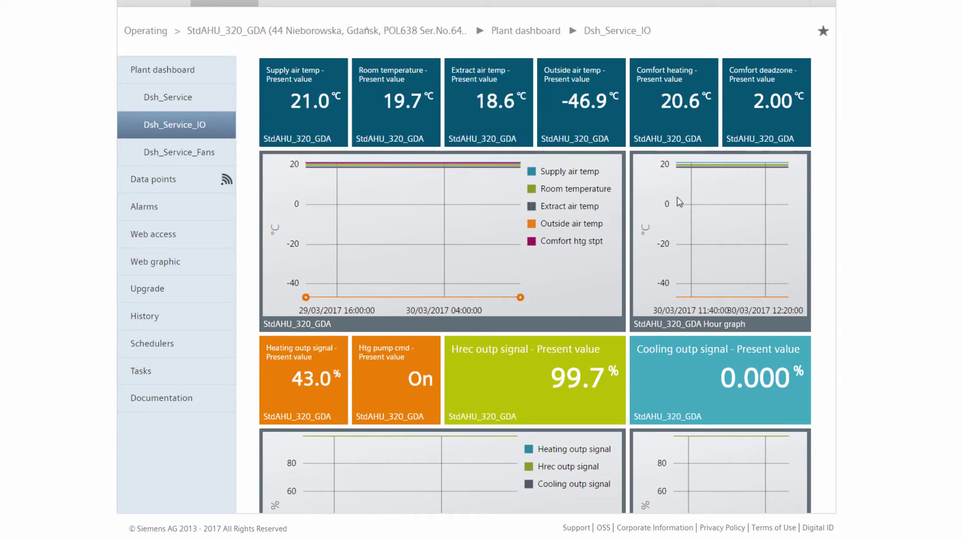
{"action": "mouse_move", "coordinate": [712, 173]}
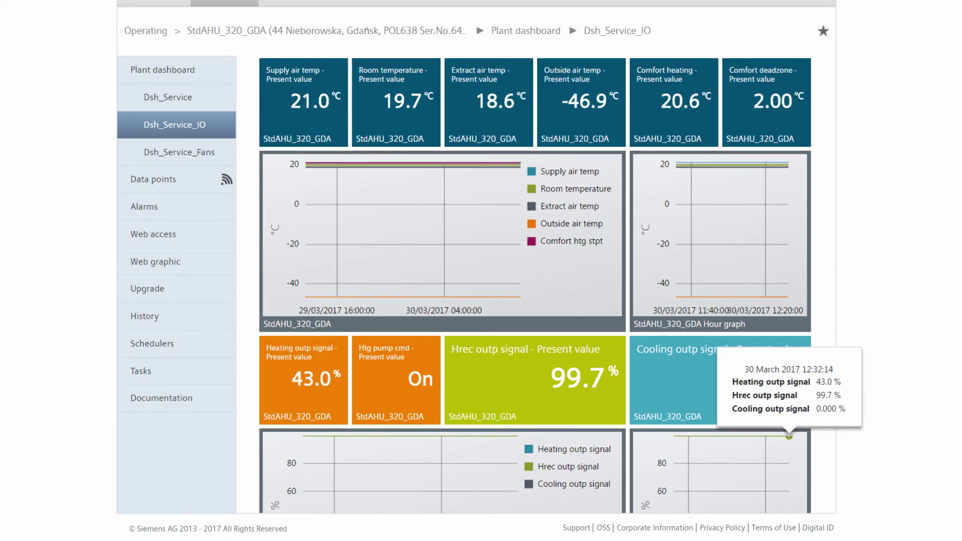
{"action": "mouse_move", "coordinate": [488, 511]}
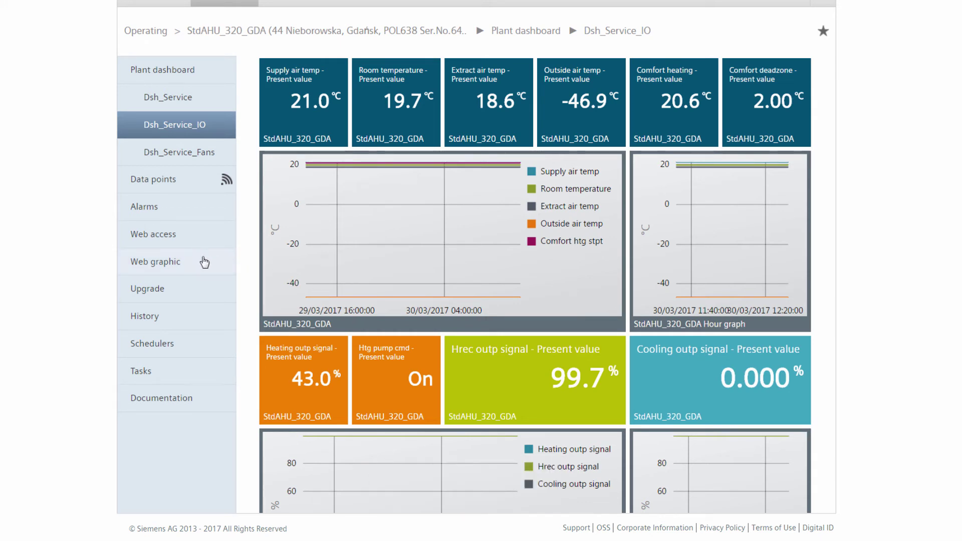
Switch to the Dsh_Service_Fans dashboard showing fan stage, Fix Speed mode and output gauges.
{"action": "left_click", "coordinate": [174, 160]}
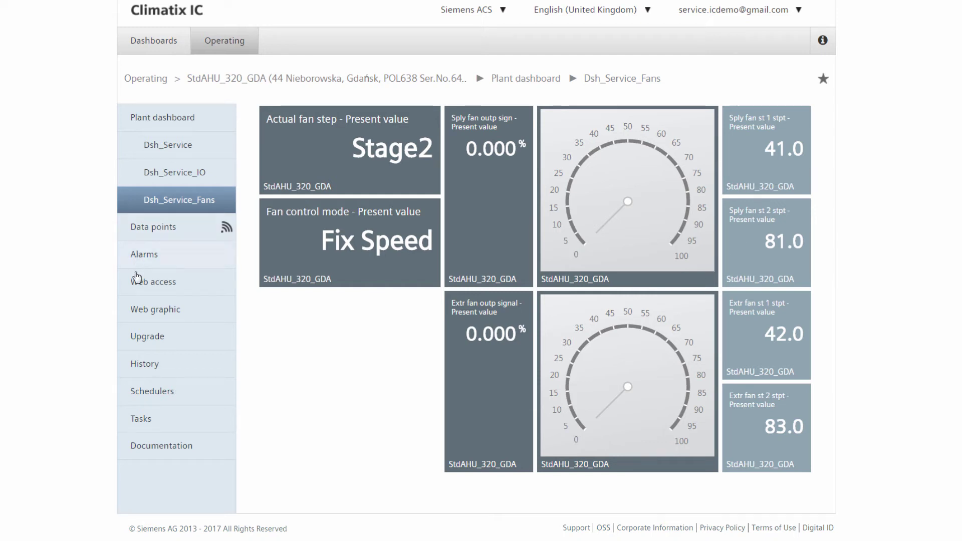
Open StdAHU_320_GDA's Upgrade page and scroll down to the Plant files table.
{"action": "left_click", "coordinate": [155, 338]}
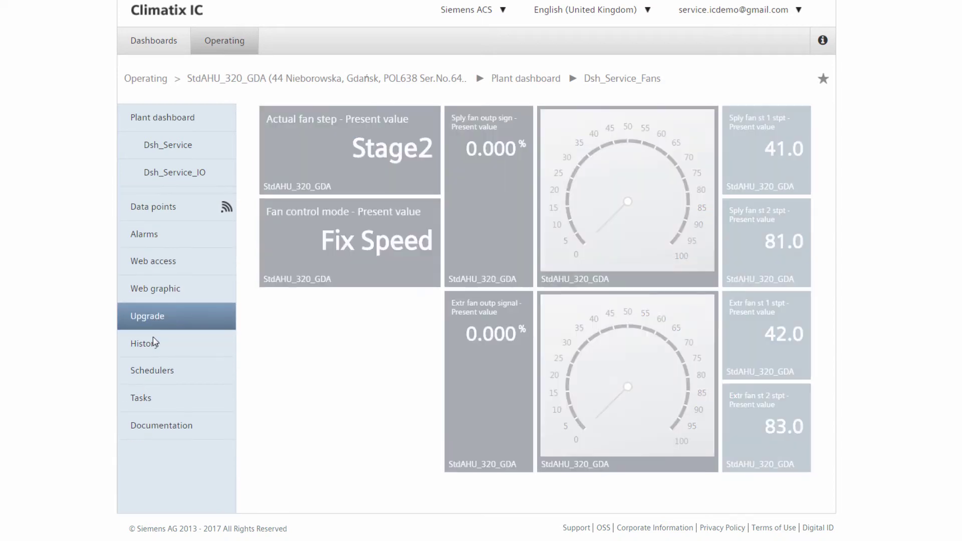
{"action": "scroll", "coordinate": [155, 341], "scroll_direction": "down", "scroll_amount": 1}
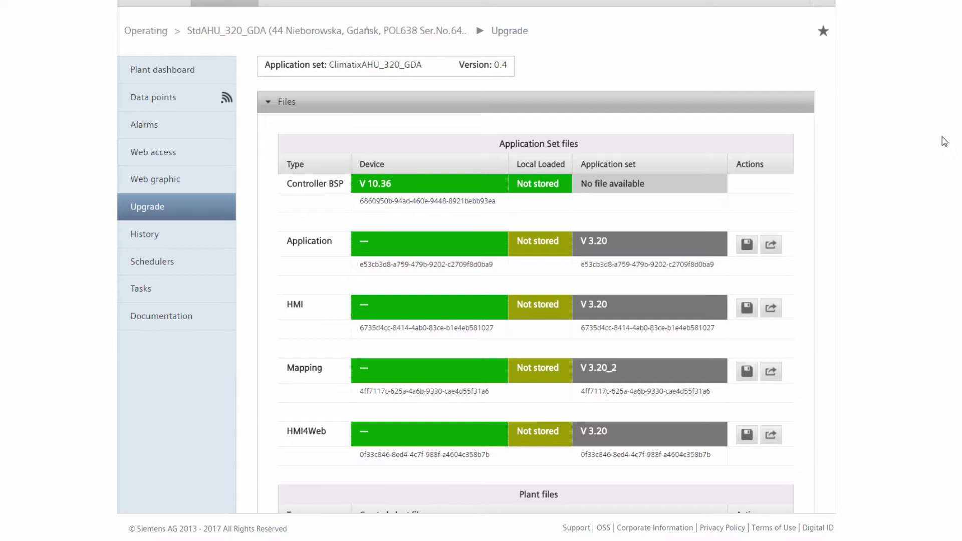
{"action": "scroll", "coordinate": [944, 141], "scroll_direction": "down", "scroll_amount": 1}
{"action": "scroll", "coordinate": [943, 142], "scroll_direction": "down", "scroll_amount": 1}
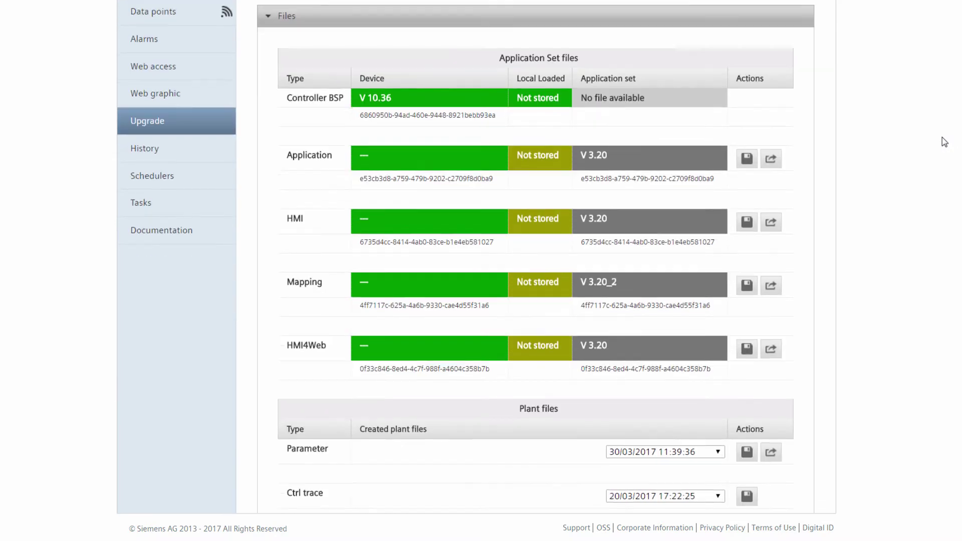
{"action": "scroll", "coordinate": [944, 141], "scroll_direction": "down", "scroll_amount": 1}
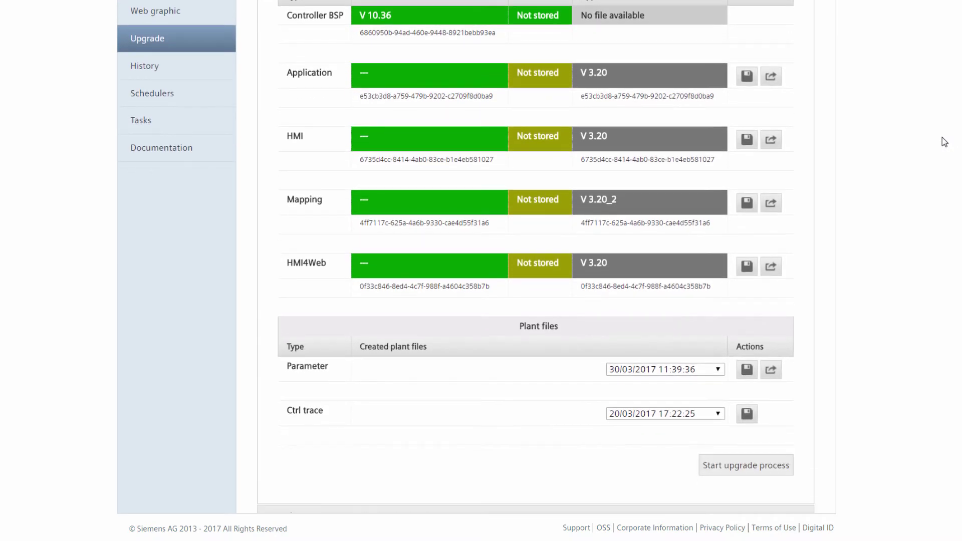
Create a new upgrade process dated 31/03/2017 at 12:32:50 and confirm it.
{"action": "left_click", "coordinate": [747, 470]}
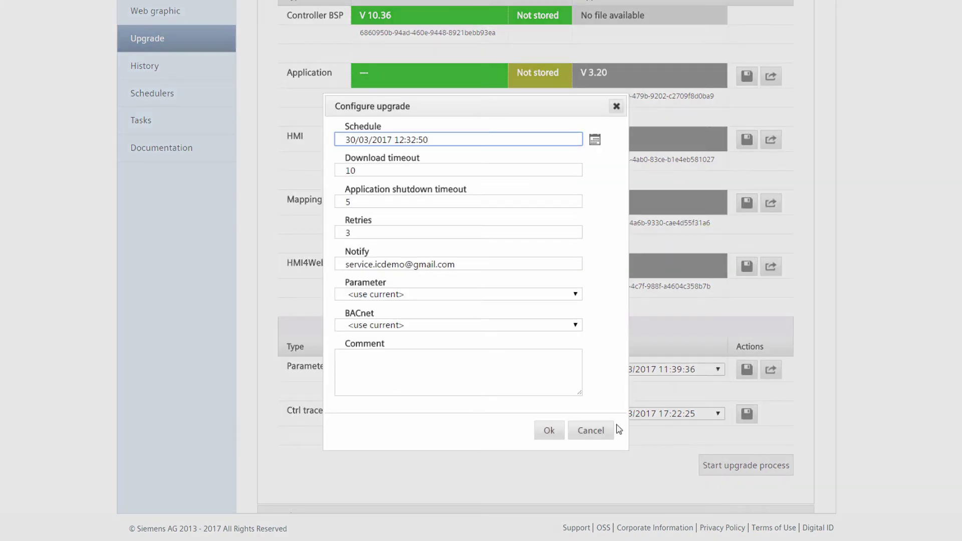
{"action": "left_click", "coordinate": [595, 141]}
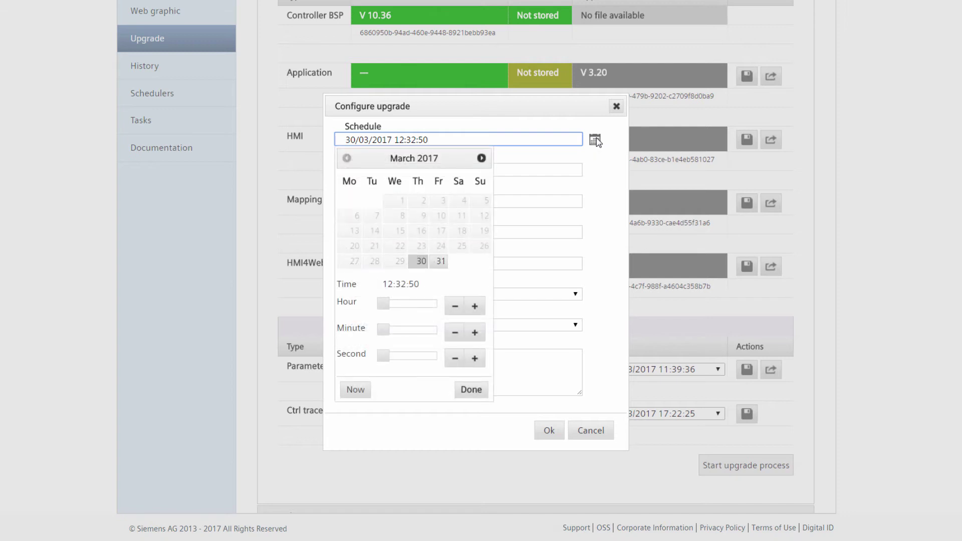
{"action": "left_click", "coordinate": [440, 261]}
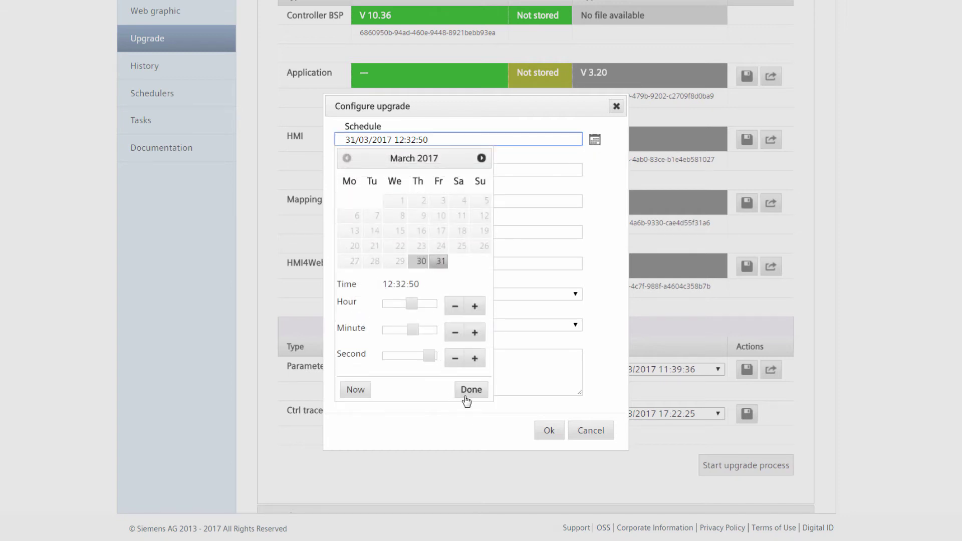
{"action": "left_click", "coordinate": [465, 390]}
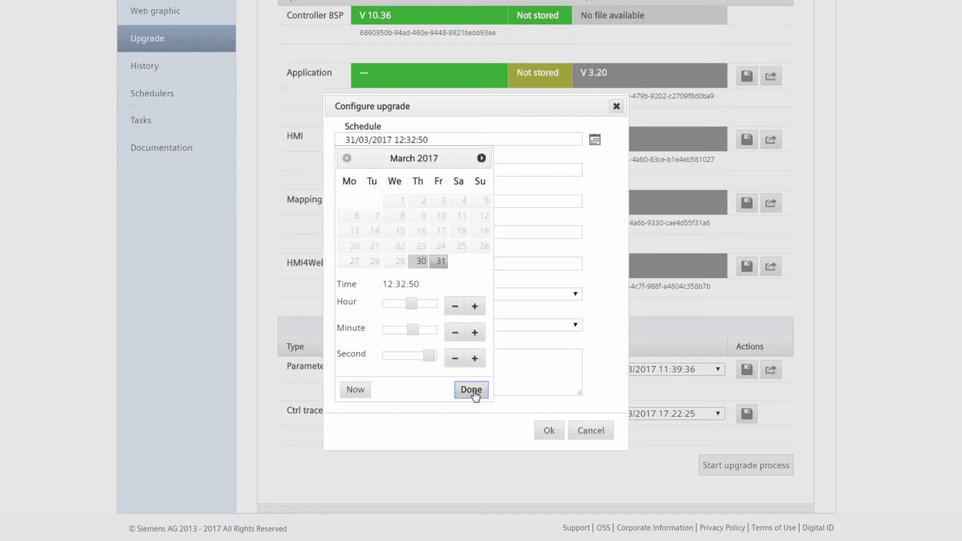
{"action": "left_click", "coordinate": [549, 430]}
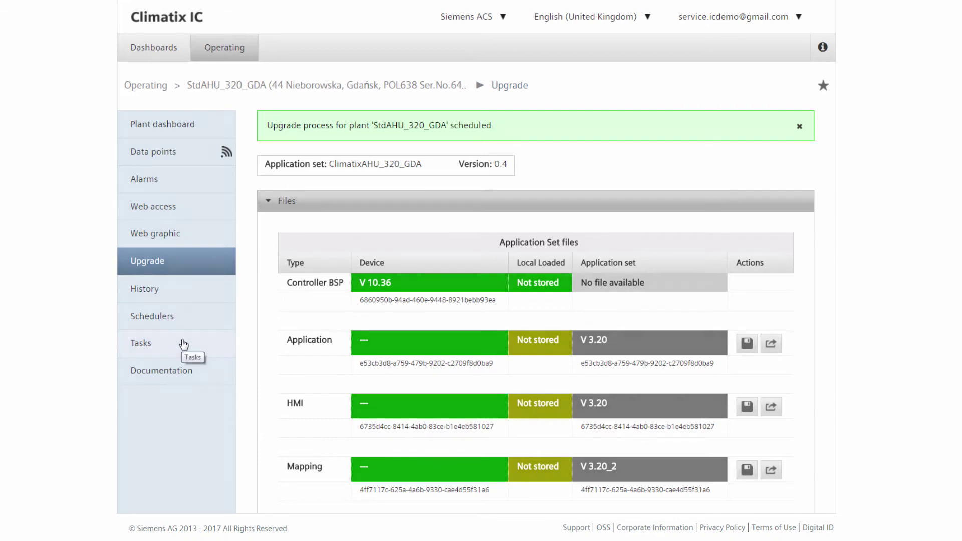
Log out of the service account and sign in with the facility manager's saved login.
{"action": "left_click", "coordinate": [794, 19]}
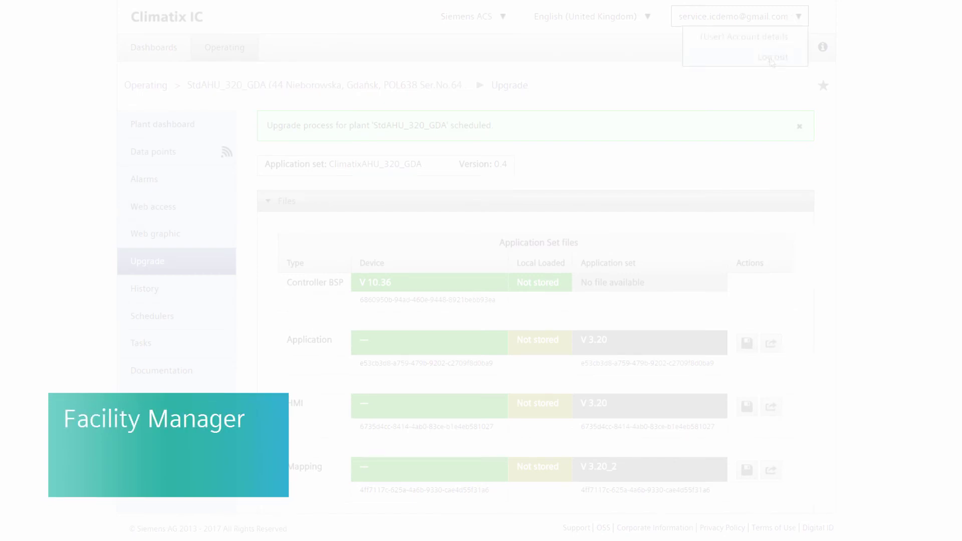
{"action": "left_click", "coordinate": [774, 59]}
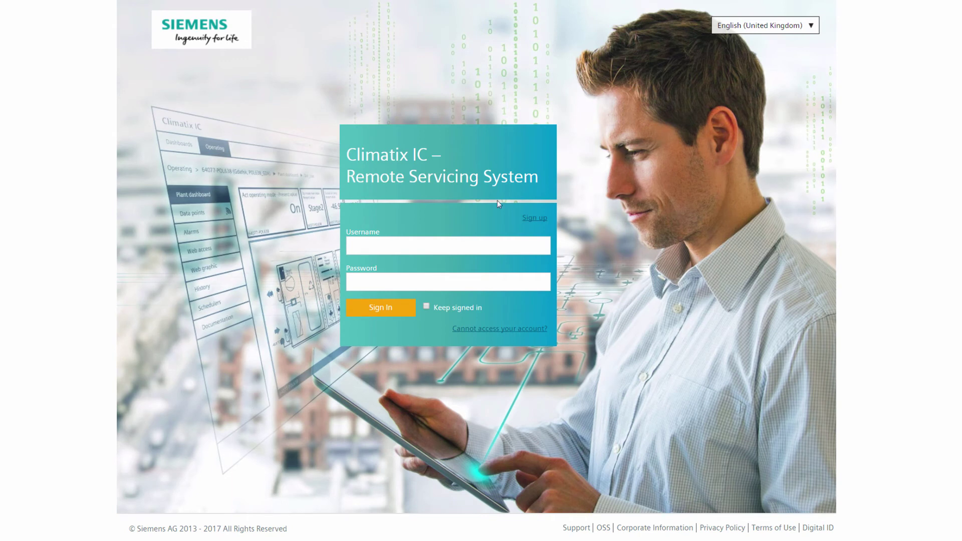
{"action": "left_click", "coordinate": [414, 246]}
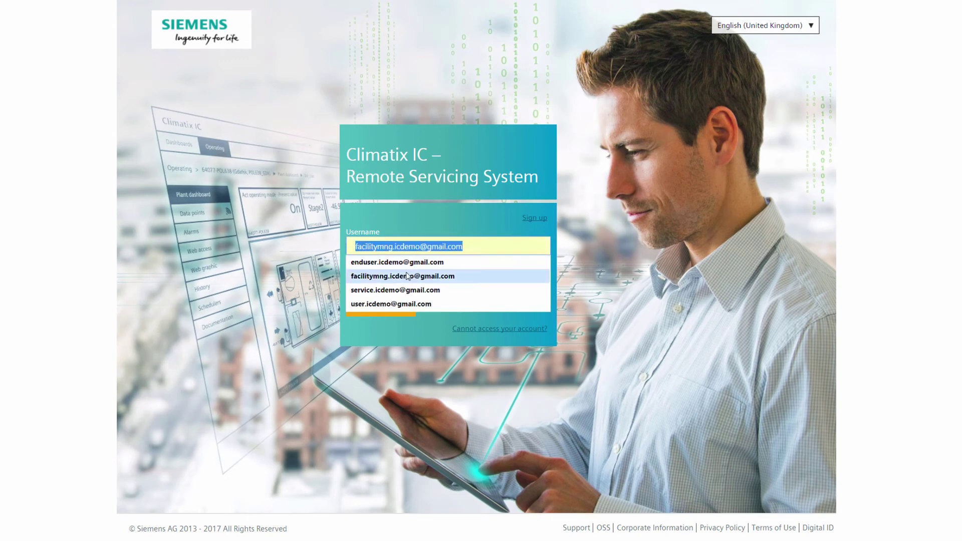
{"action": "left_click", "coordinate": [401, 276]}
{"action": "left_click", "coordinate": [391, 312]}
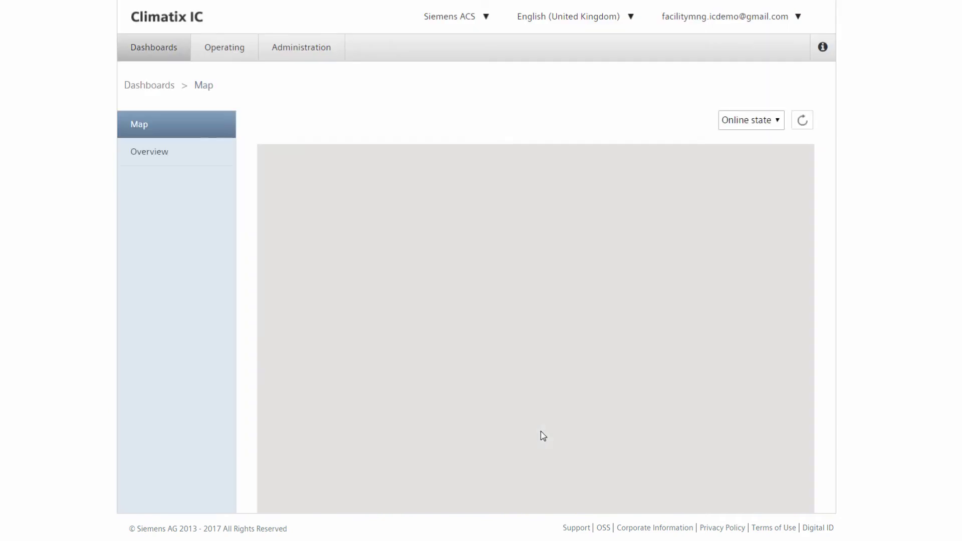
Zoom the map to Danzig and open StdAHU_320_GDA's Dsh_Owner dashboard from the cluster.
{"action": "scroll", "coordinate": [637, 259], "scroll_direction": "up", "scroll_amount": 1}
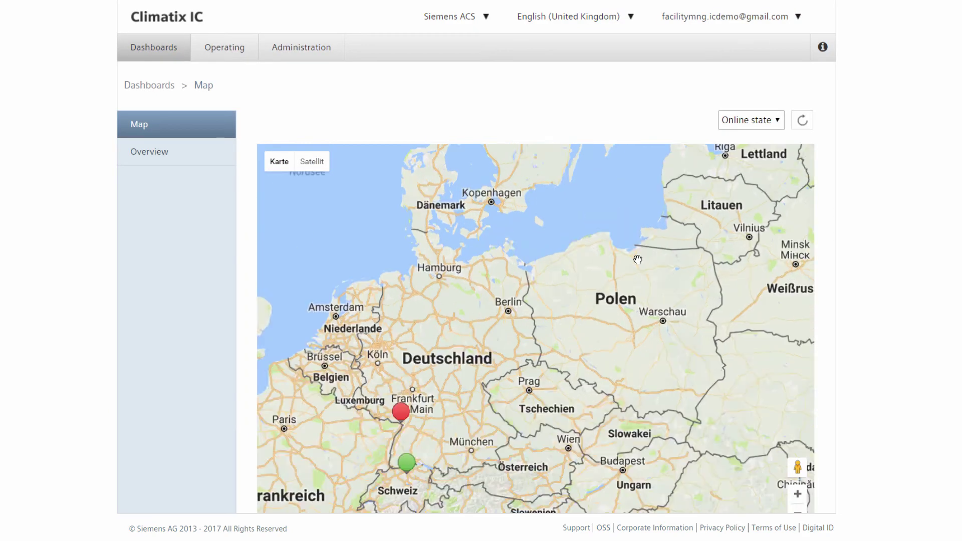
{"action": "scroll", "coordinate": [637, 259], "scroll_direction": "up", "scroll_amount": 1}
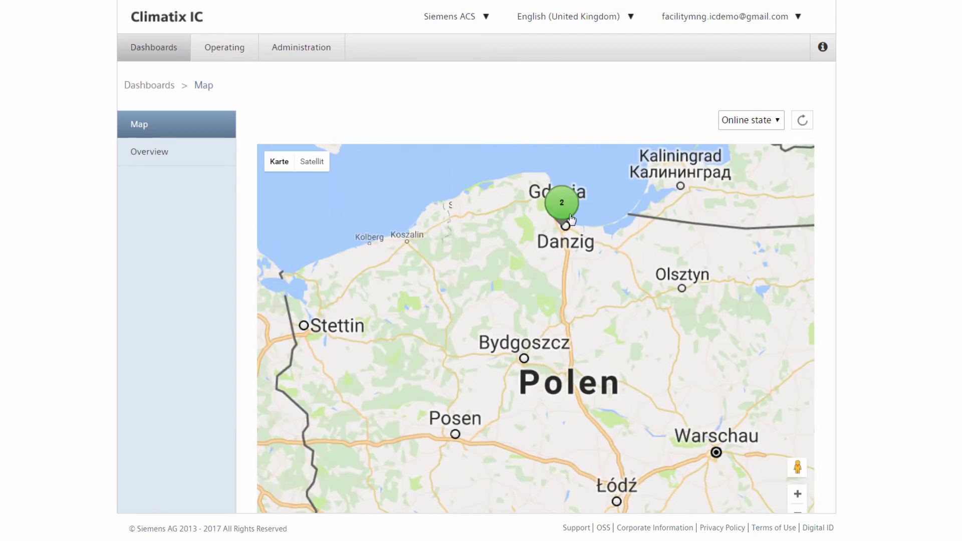
{"action": "left_click_drag", "start_coordinate": [560, 179], "coordinate": [560, 215]}
{"action": "left_click", "coordinate": [560, 215]}
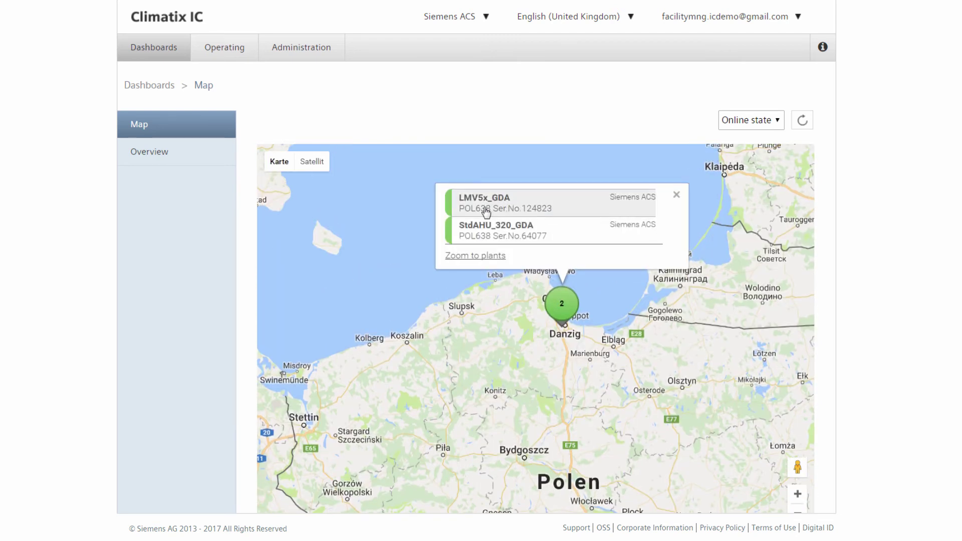
{"action": "left_click", "coordinate": [477, 236]}
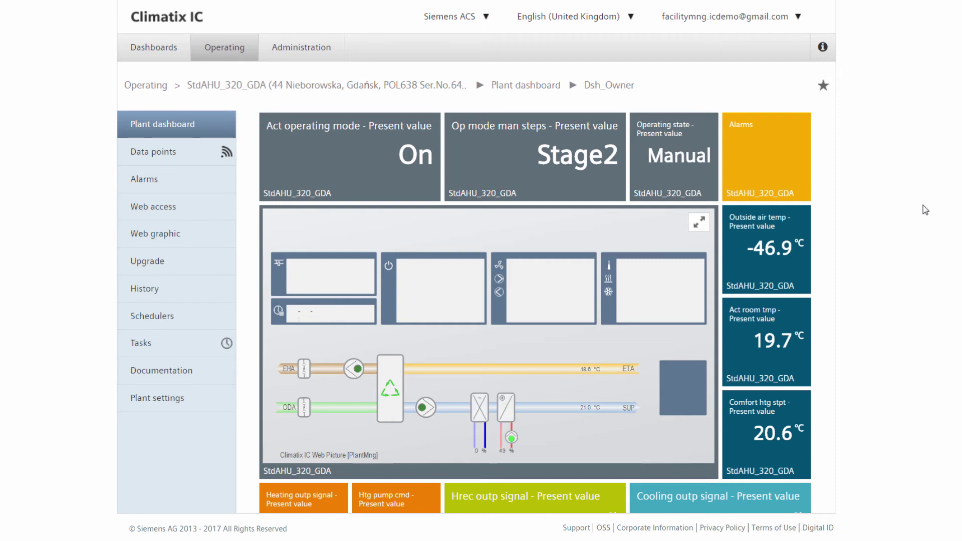
{"action": "scroll", "coordinate": [925, 209], "scroll_direction": "down", "scroll_amount": 1}
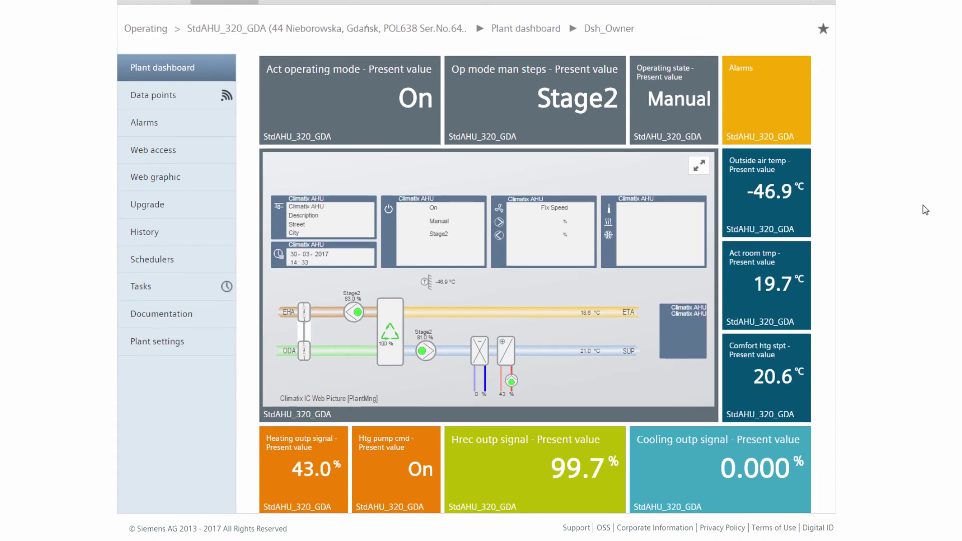
{"action": "scroll", "coordinate": [924, 210], "scroll_direction": "down", "scroll_amount": 1}
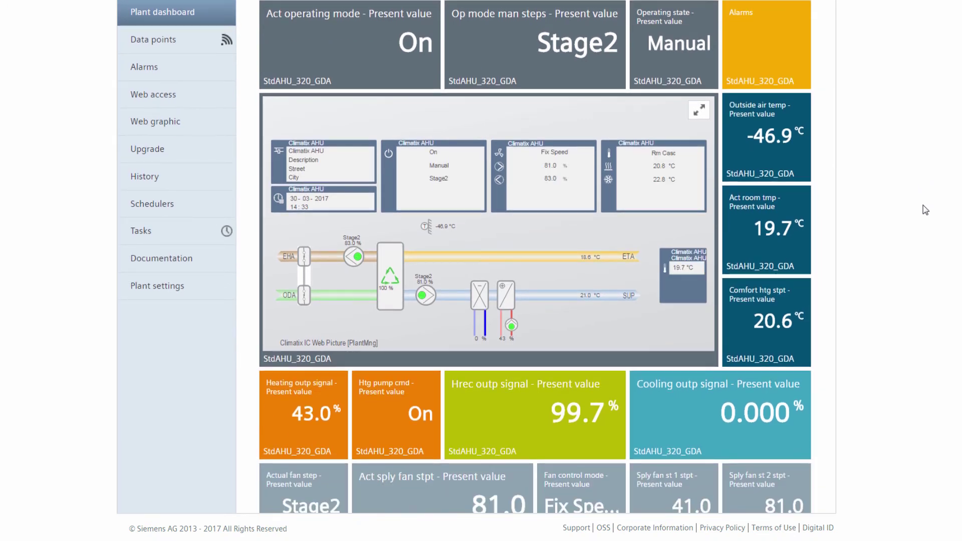
{"action": "scroll", "coordinate": [924, 210], "scroll_direction": "down", "scroll_amount": 1}
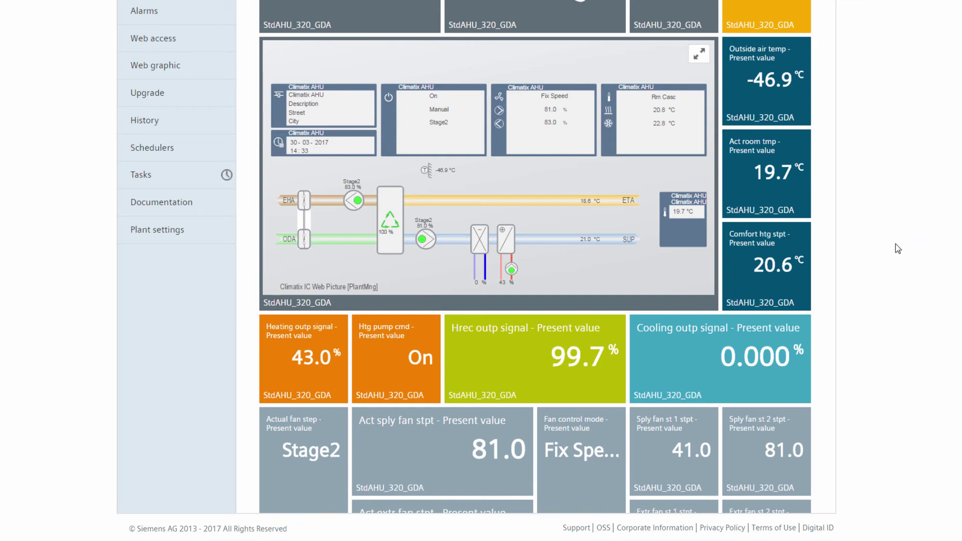
{"action": "scroll", "coordinate": [891, 255], "scroll_direction": "down", "scroll_amount": 1}
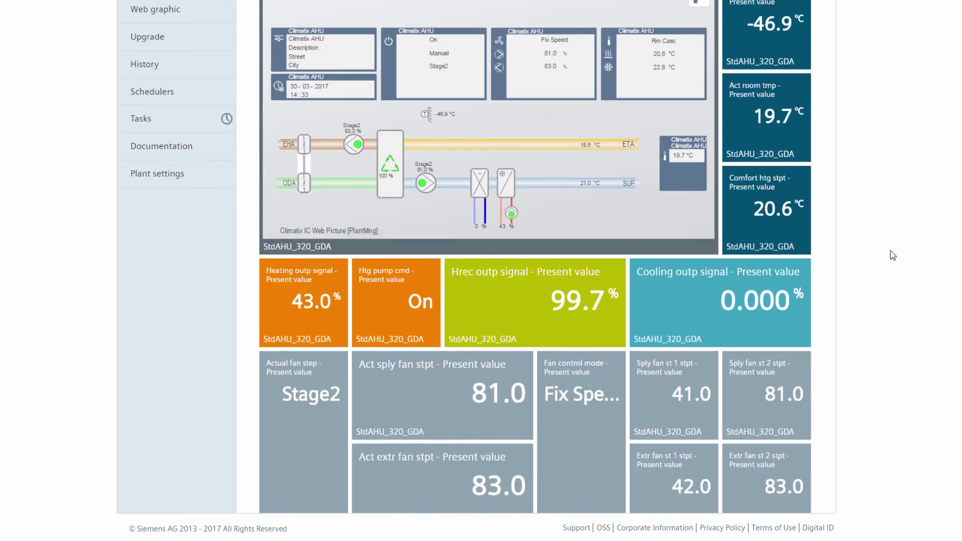
{"action": "scroll", "coordinate": [891, 251], "scroll_direction": "up", "scroll_amount": 4}
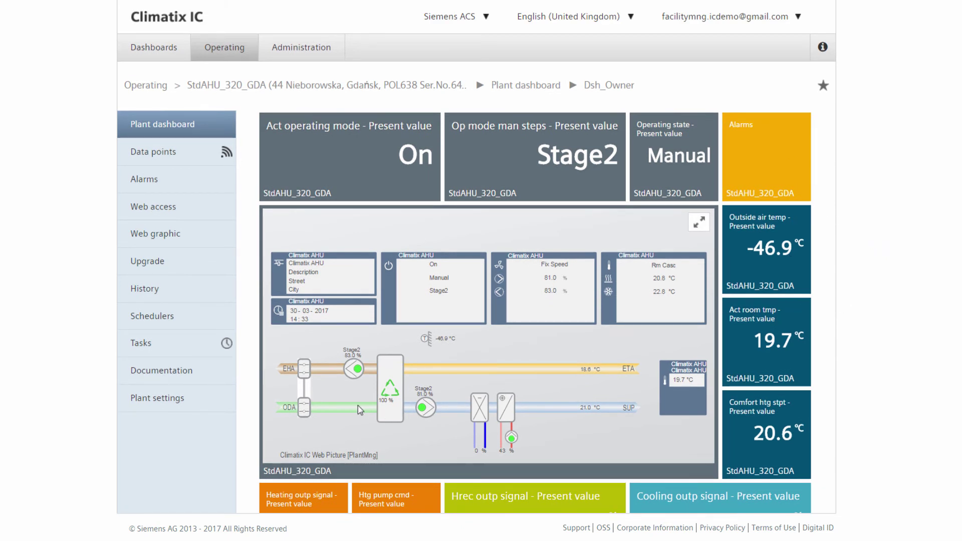
Inspect the 1Step period in Monday's weekly schedule for the plant.
{"action": "left_click", "coordinate": [187, 315]}
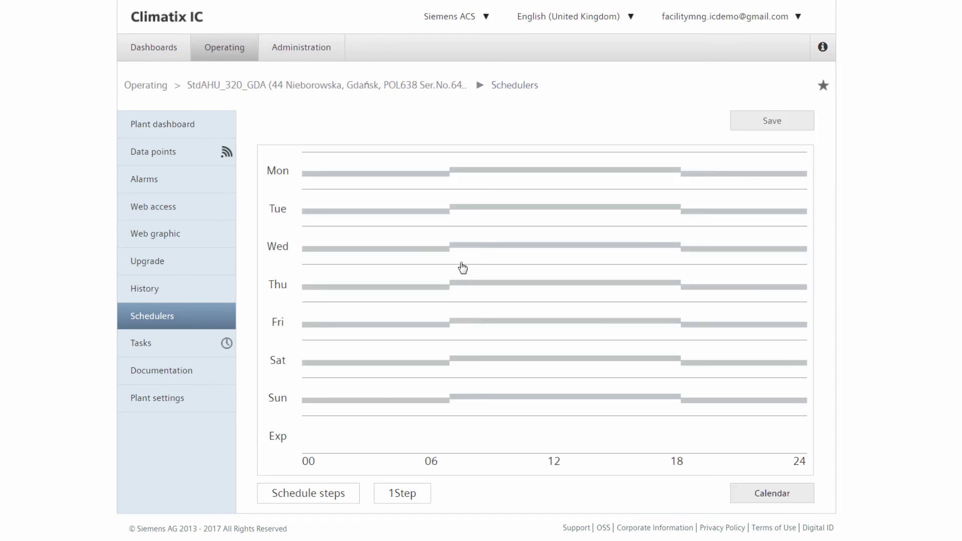
{"action": "left_click", "coordinate": [449, 177]}
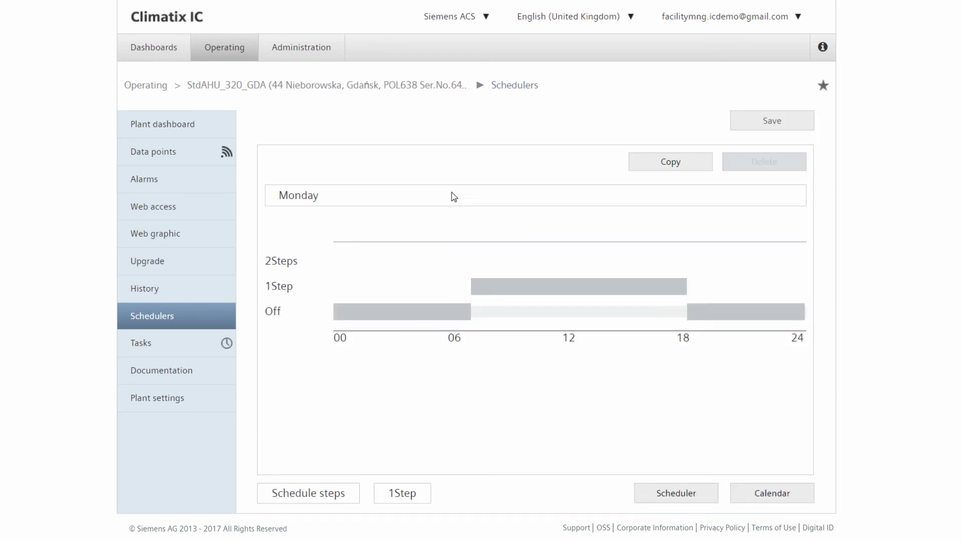
{"action": "left_click", "coordinate": [471, 288]}
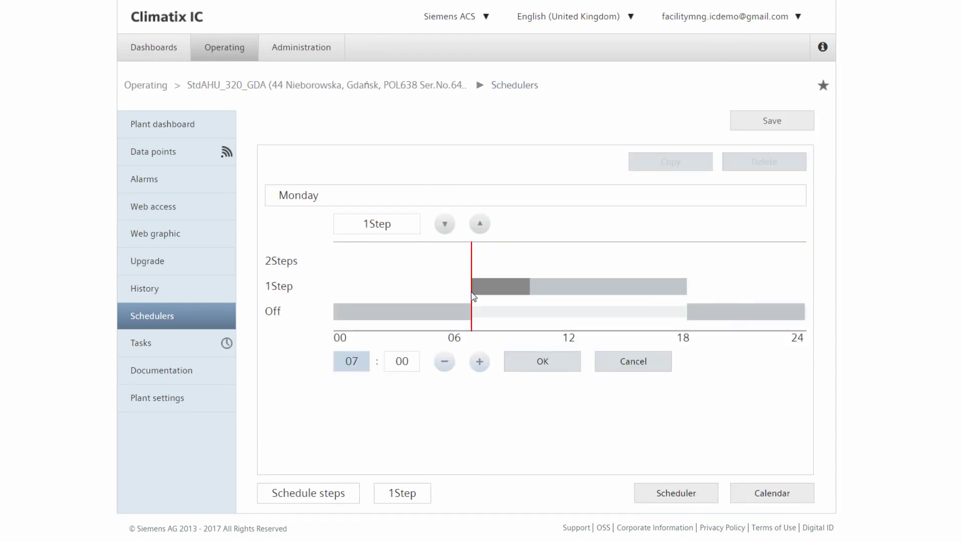
Check the exception calendar for 8 March 2017, then go to the Dashboards Overview.
{"action": "left_click", "coordinate": [769, 496]}
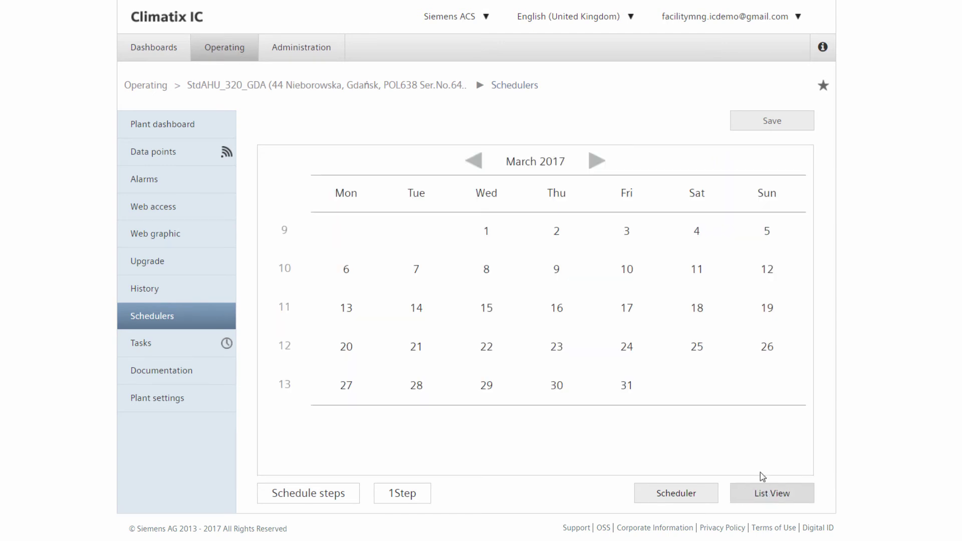
{"action": "left_click", "coordinate": [486, 269]}
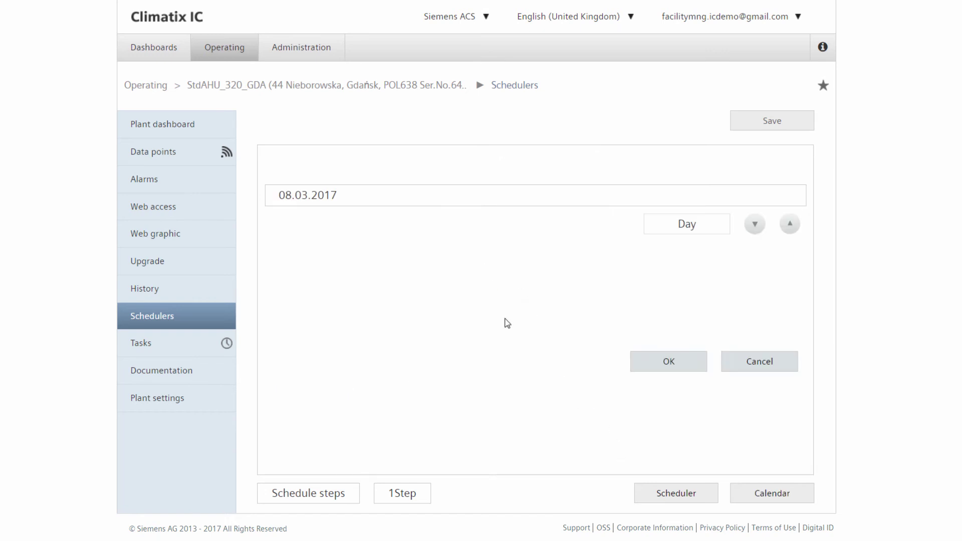
{"action": "left_click", "coordinate": [166, 53]}
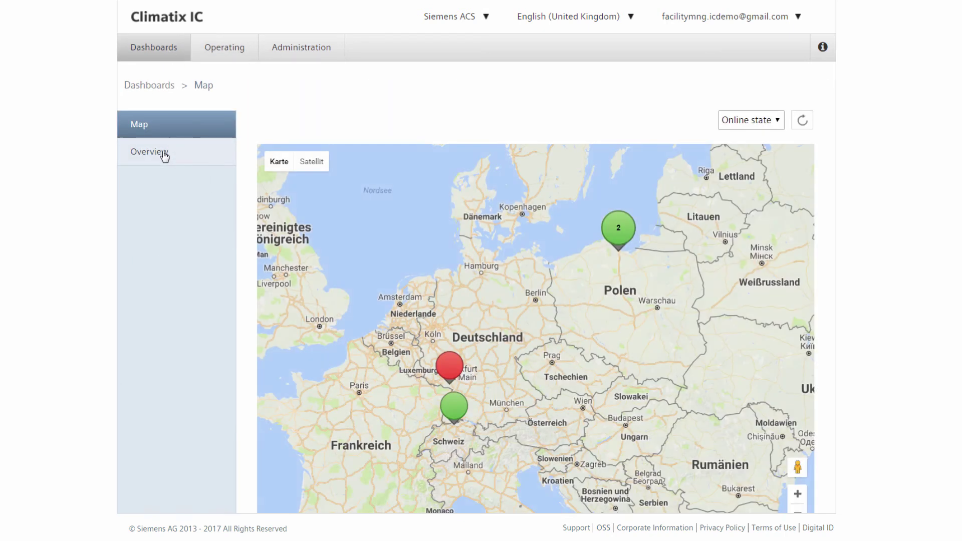
{"action": "left_click", "coordinate": [161, 155]}
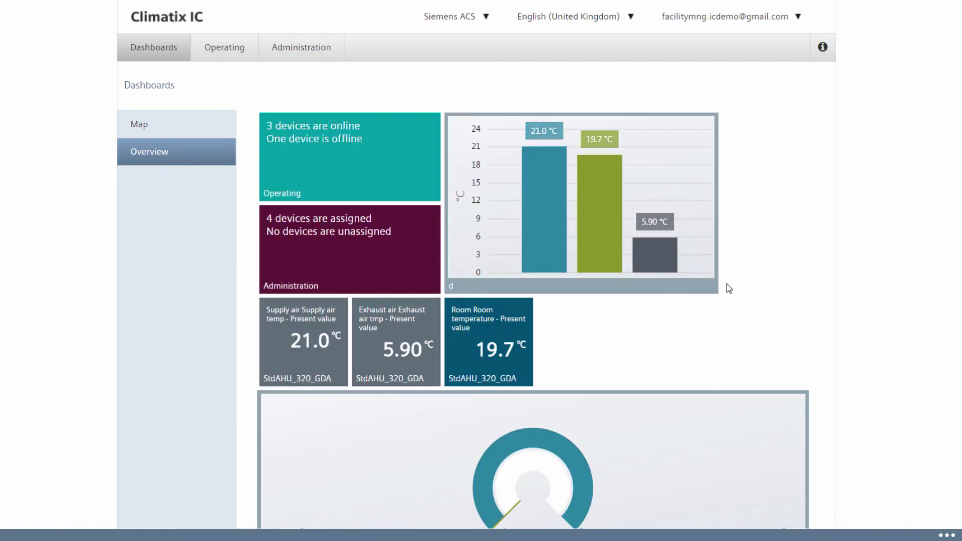
Add Room temperature to the output signal gauge and reposition the gauge and Exhaust air tiles.
{"action": "right_click", "coordinate": [553, 334]}
{"action": "left_click_drag", "start_coordinate": [610, 413], "coordinate": [606, 330]}
{"action": "scroll", "coordinate": [606, 351], "scroll_direction": "down", "scroll_amount": 2}
{"action": "scroll", "coordinate": [606, 359], "scroll_direction": "up", "scroll_amount": 1}
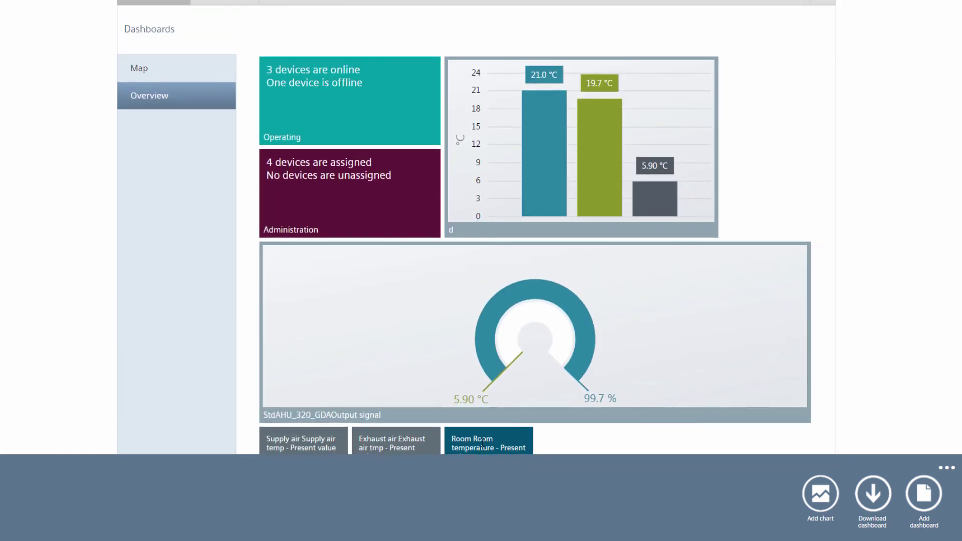
{"action": "left_click_drag", "start_coordinate": [481, 439], "coordinate": [699, 345]}
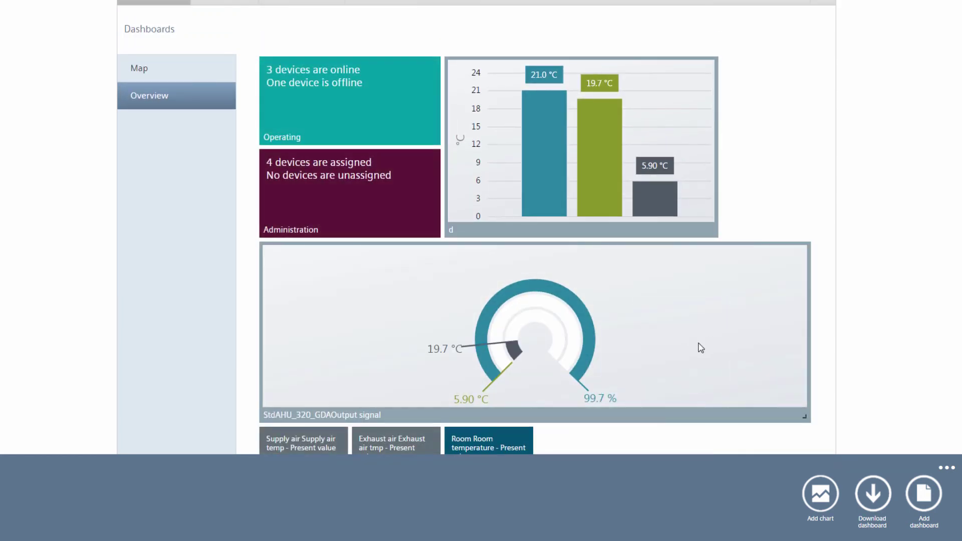
{"action": "left_click_drag", "start_coordinate": [375, 443], "coordinate": [286, 283]}
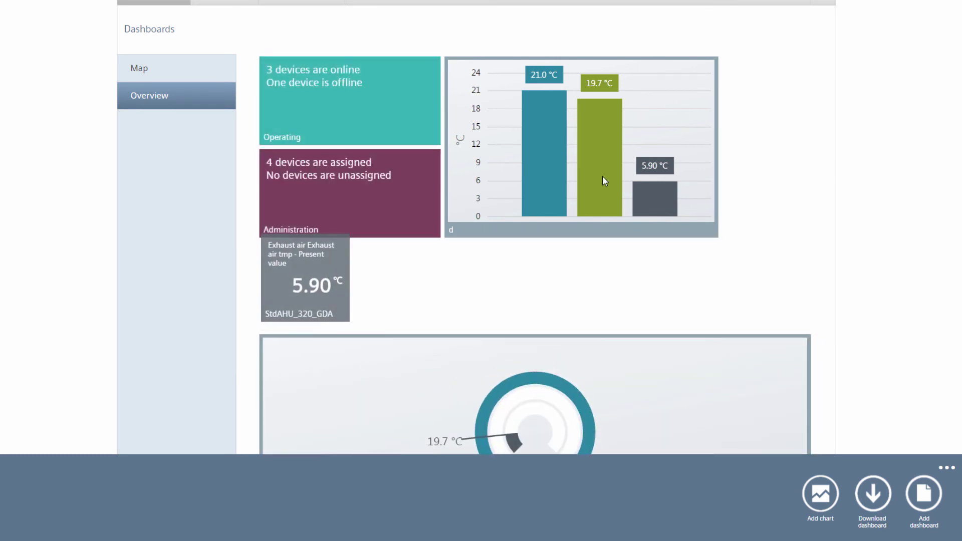
{"action": "left_click_drag", "start_coordinate": [524, 186], "coordinate": [539, 253]}
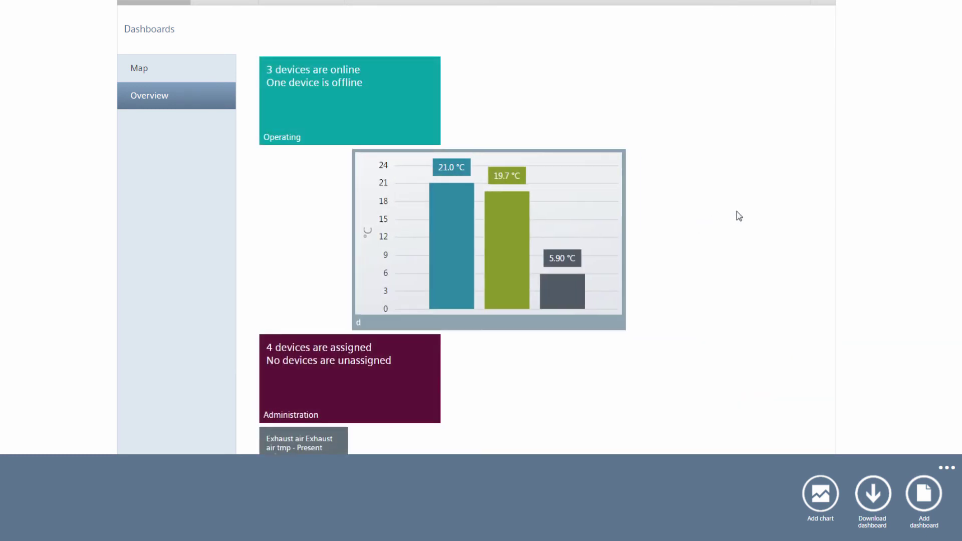
{"action": "scroll", "coordinate": [739, 211], "scroll_direction": "up", "scroll_amount": 1}
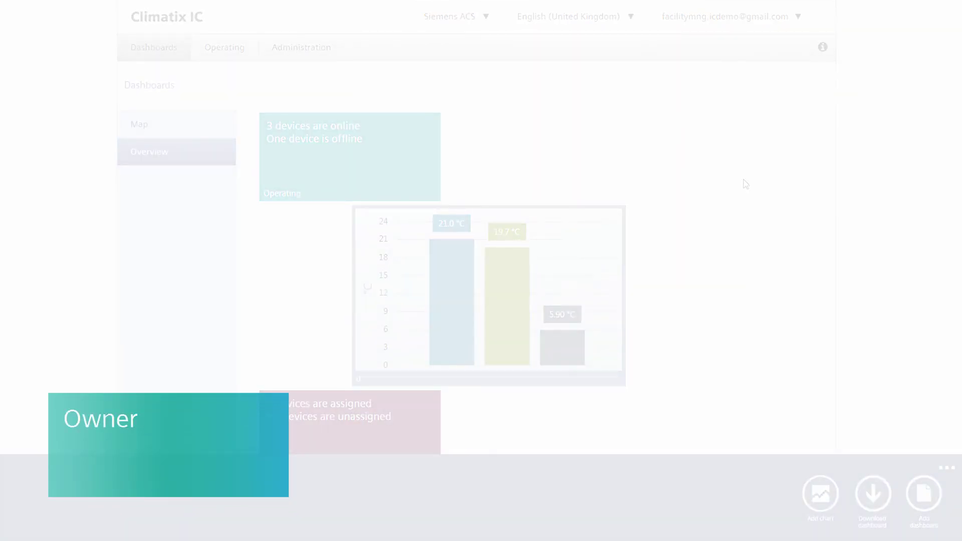
Log out of the facility manager account and sign in with the end user's saved login.
{"action": "left_click", "coordinate": [752, 16]}
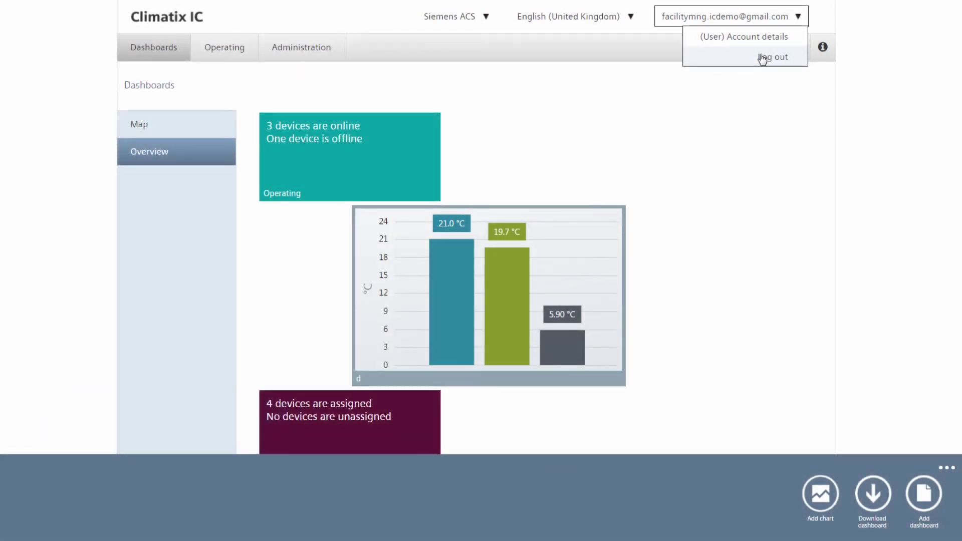
{"action": "left_click", "coordinate": [762, 59]}
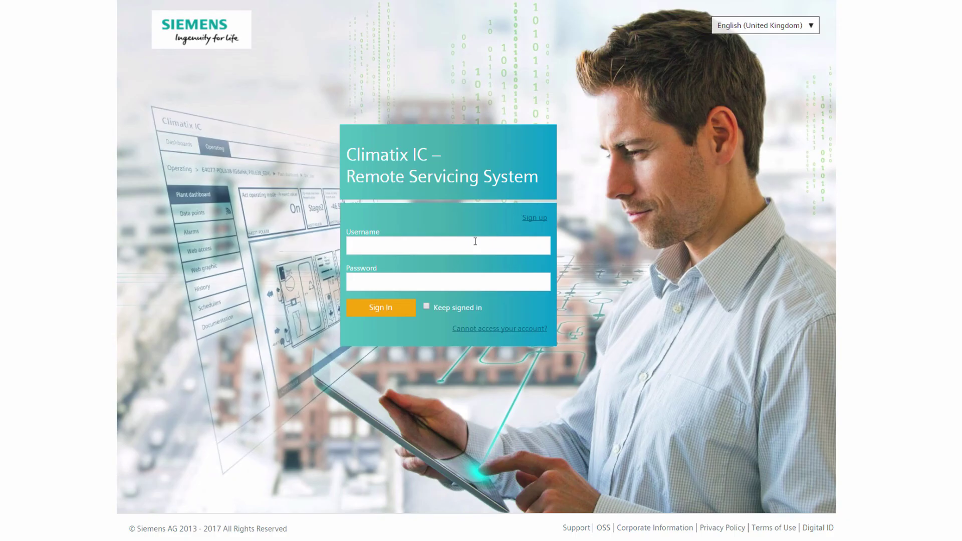
{"action": "left_click", "coordinate": [463, 245]}
{"action": "left_click", "coordinate": [436, 261]}
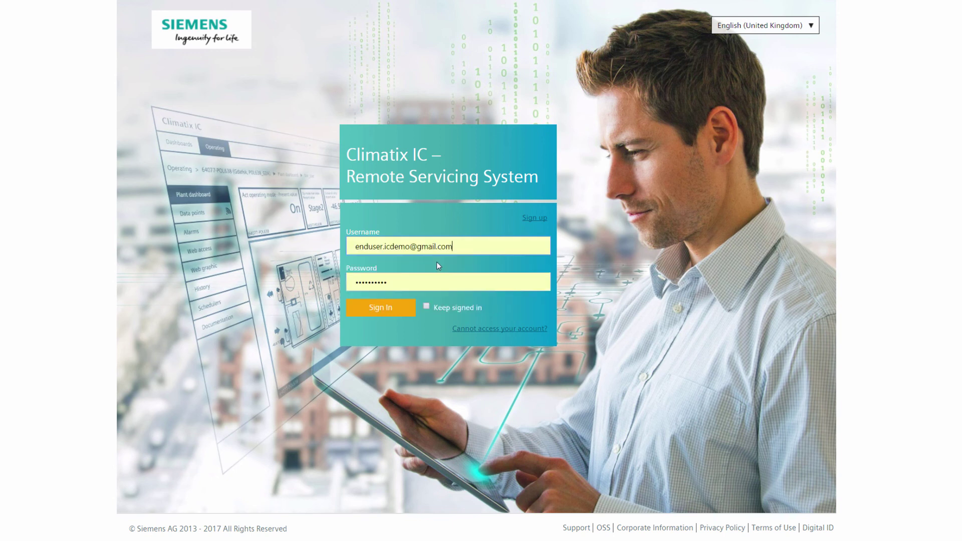
{"action": "left_click", "coordinate": [394, 311]}
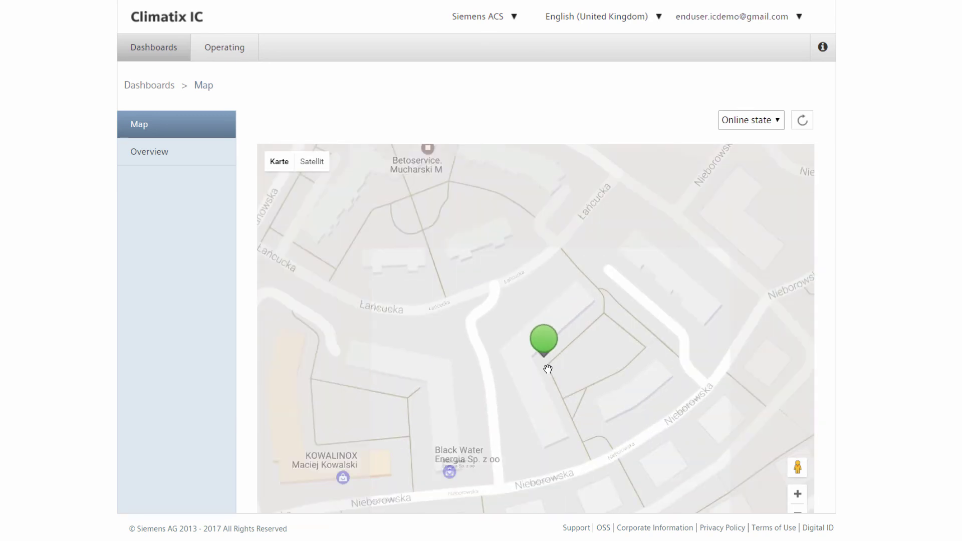
{"action": "scroll", "coordinate": [547, 369], "scroll_direction": "down", "scroll_amount": 4}
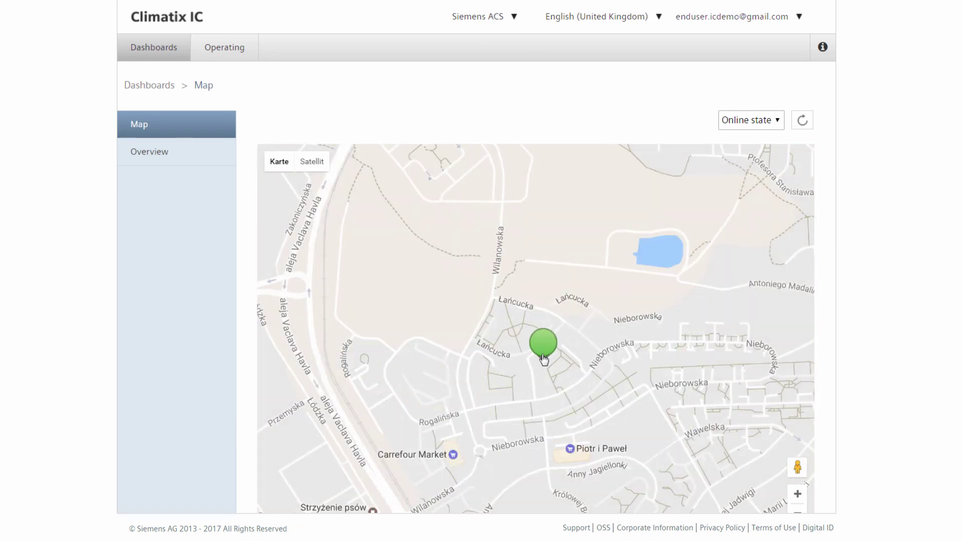
Open StdAHU_320_GDA's Dsh_User dashboard from the green plant marker's popup.
{"action": "left_click", "coordinate": [543, 351]}
{"action": "left_click", "coordinate": [499, 290]}
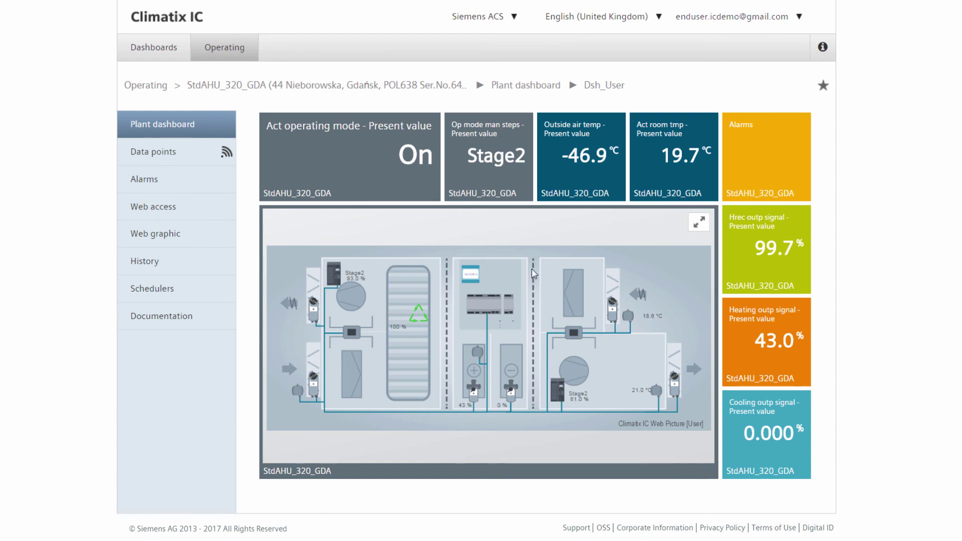
{"action": "scroll", "coordinate": [531, 269], "scroll_direction": "down", "scroll_amount": 1}
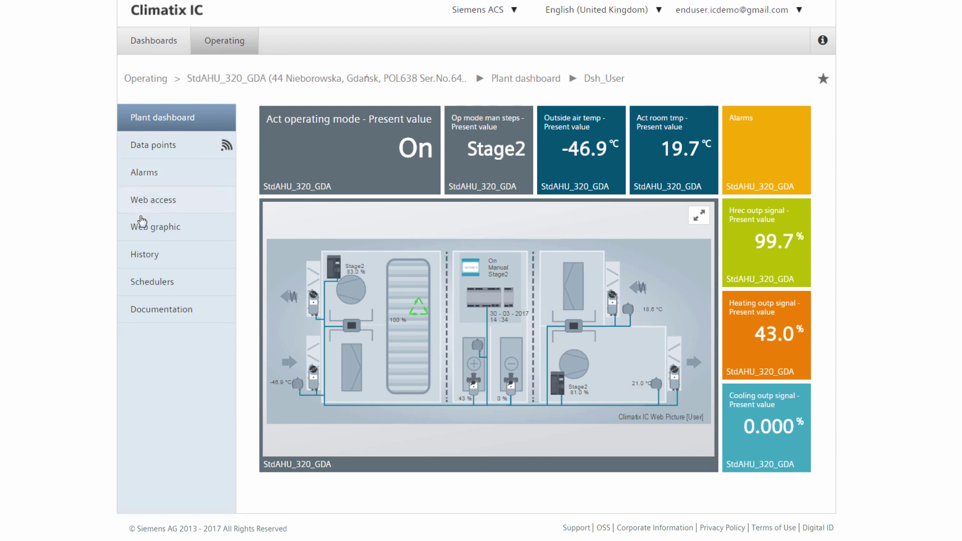
{"action": "left_click", "coordinate": [146, 259]}
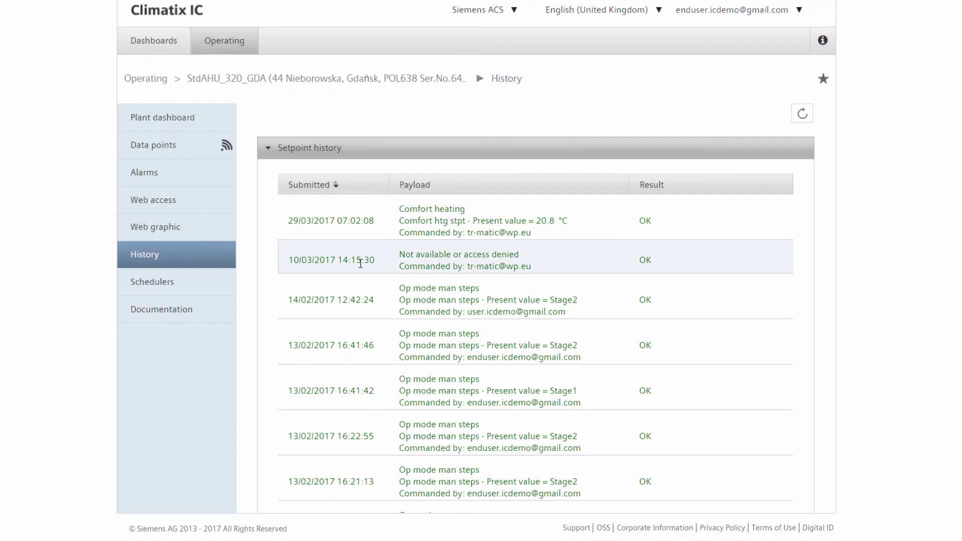
{"action": "left_click", "coordinate": [190, 203]}
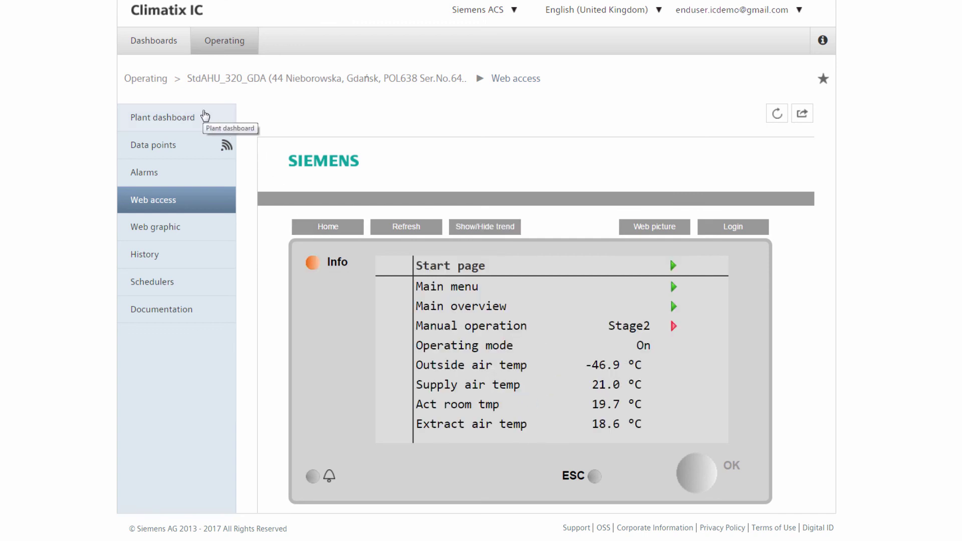
{"action": "left_click", "coordinate": [204, 115]}
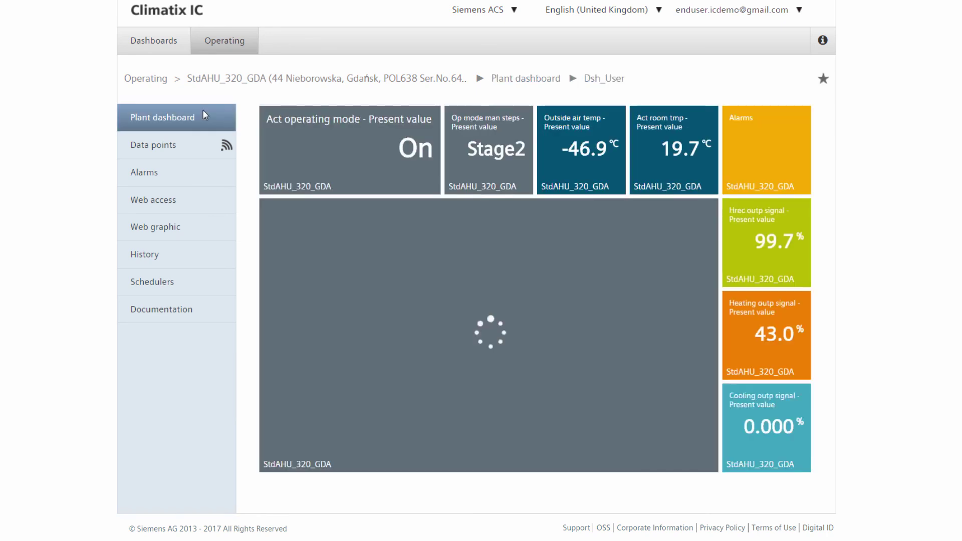